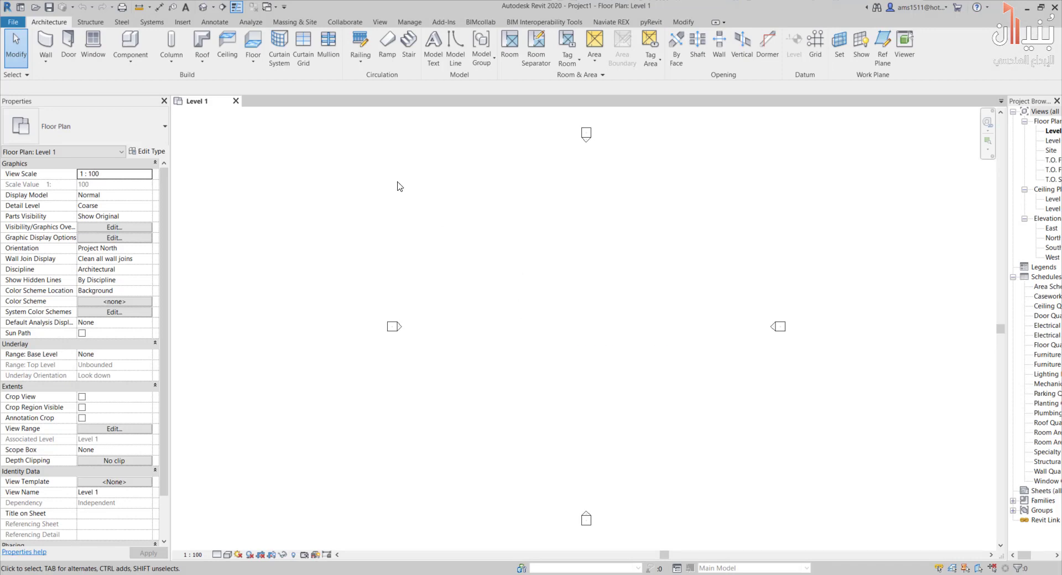
Check which point cloud file types (.rcp/.rcs) Revit can link via Insert > Point Cloud
{"action": "left_click", "coordinate": [180, 23]}
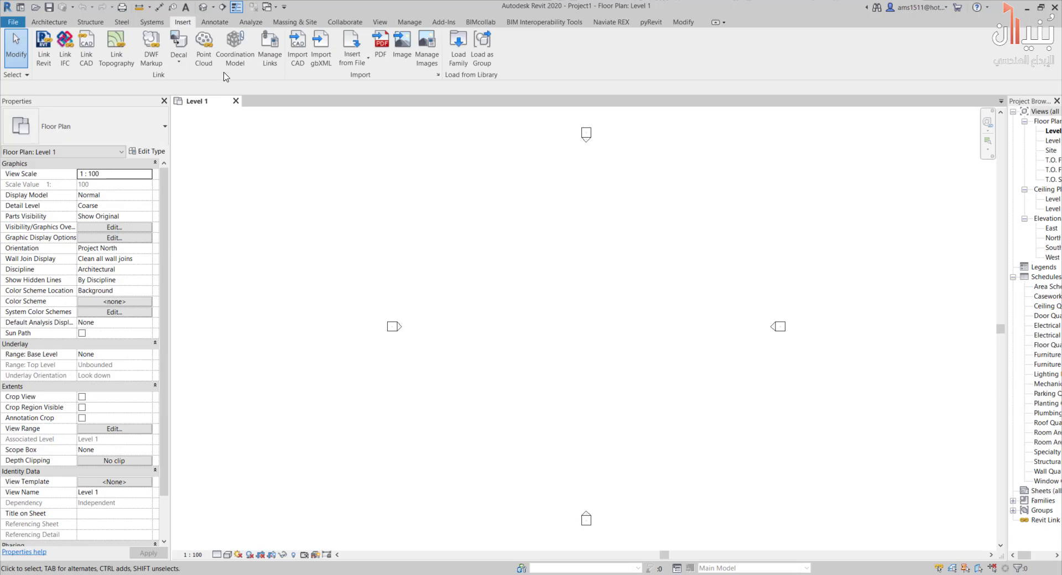
{"action": "left_click", "coordinate": [203, 47]}
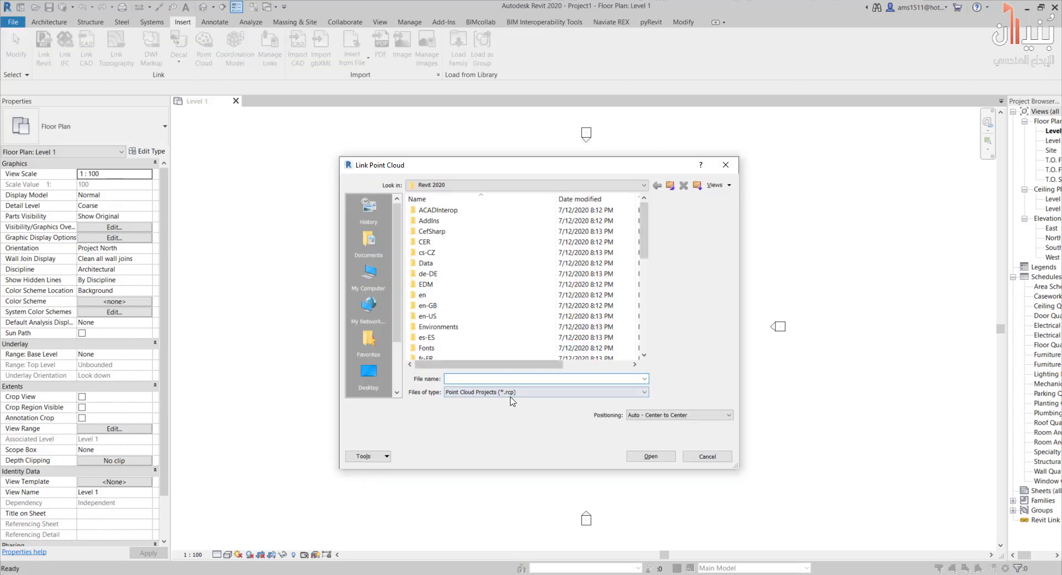
{"action": "left_click", "coordinate": [522, 392]}
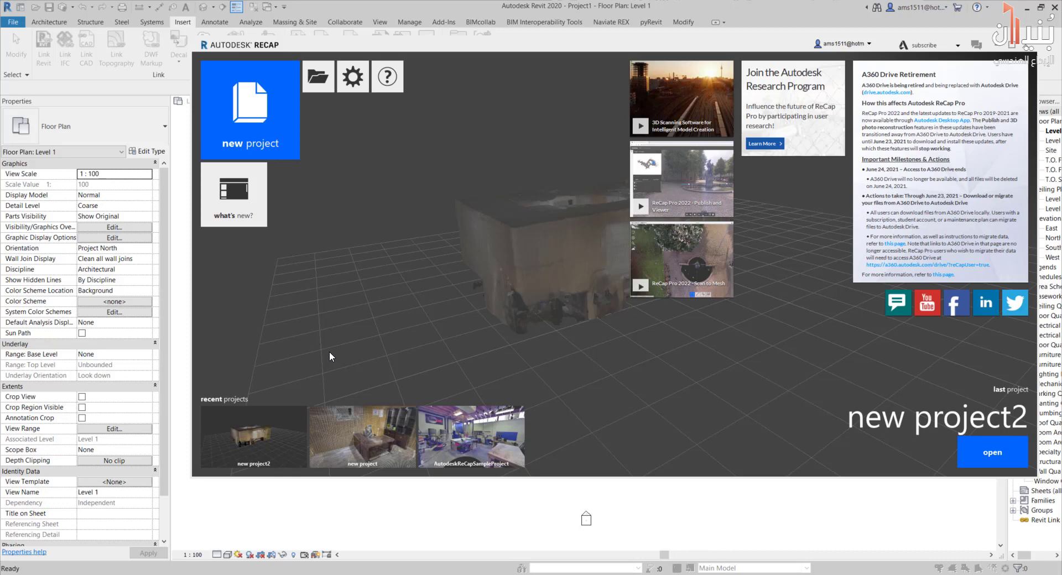
Create a new ReCap point cloud project named Room
{"action": "left_click", "coordinate": [280, 141]}
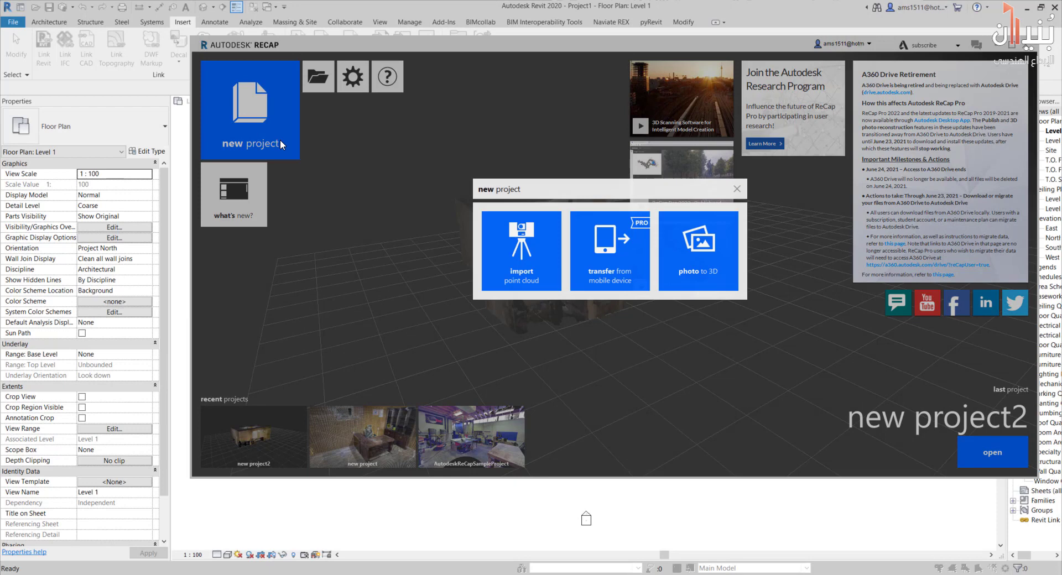
{"action": "left_click", "coordinate": [533, 283]}
{"action": "type", "text": "Room"}
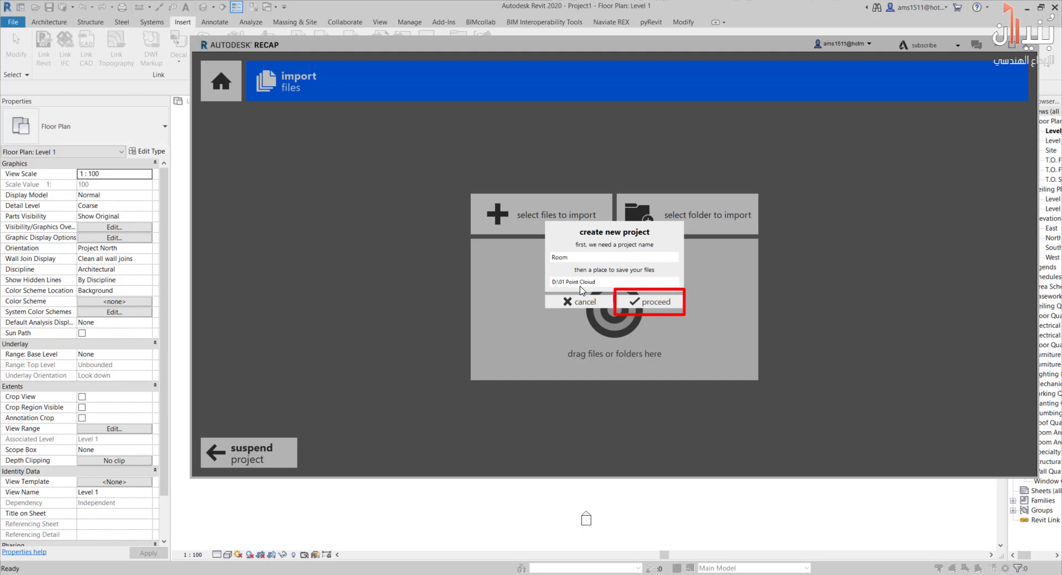
{"action": "left_click", "coordinate": [650, 301]}
Import and index the scaniverse .las scan, then launch the project to view it
{"action": "left_click", "coordinate": [544, 228]}
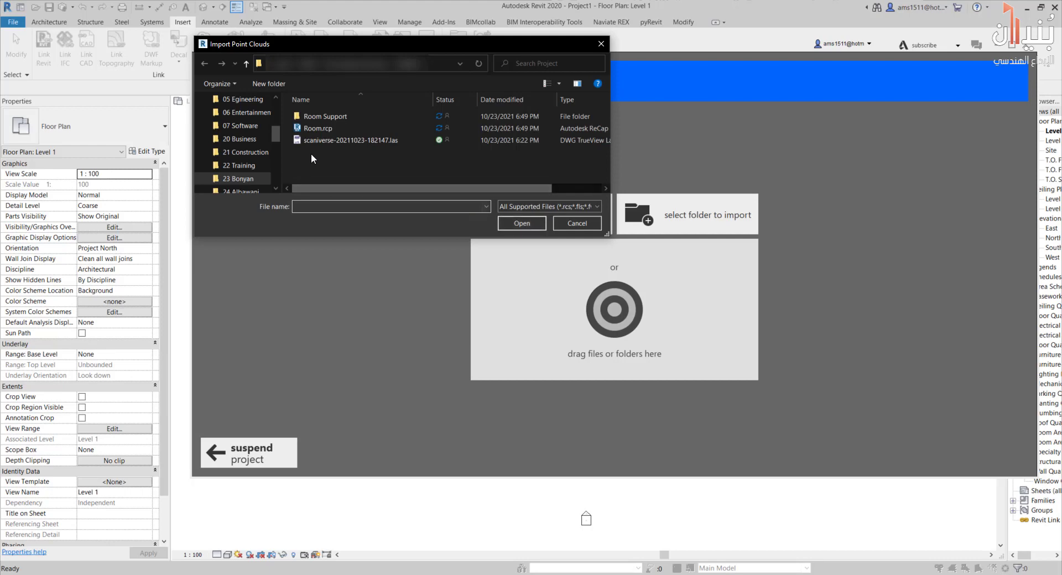
{"action": "left_click", "coordinate": [317, 143]}
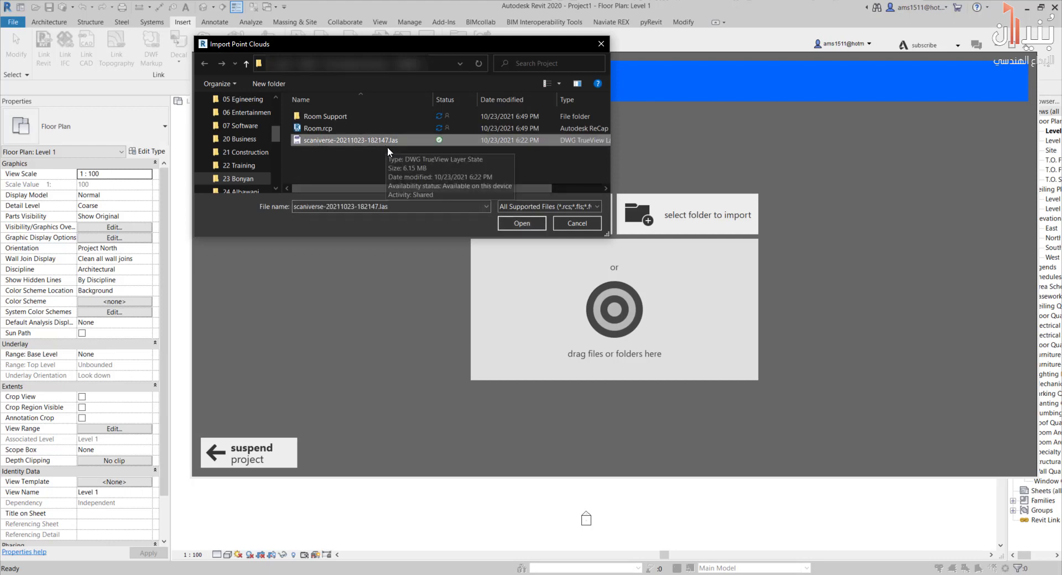
{"action": "left_click", "coordinate": [522, 225]}
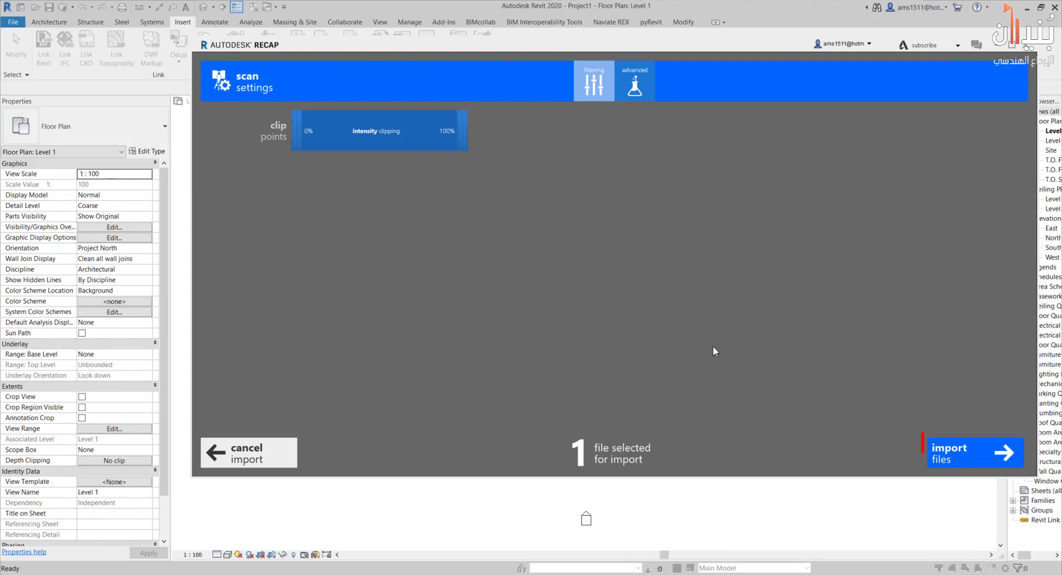
{"action": "left_click", "coordinate": [940, 454]}
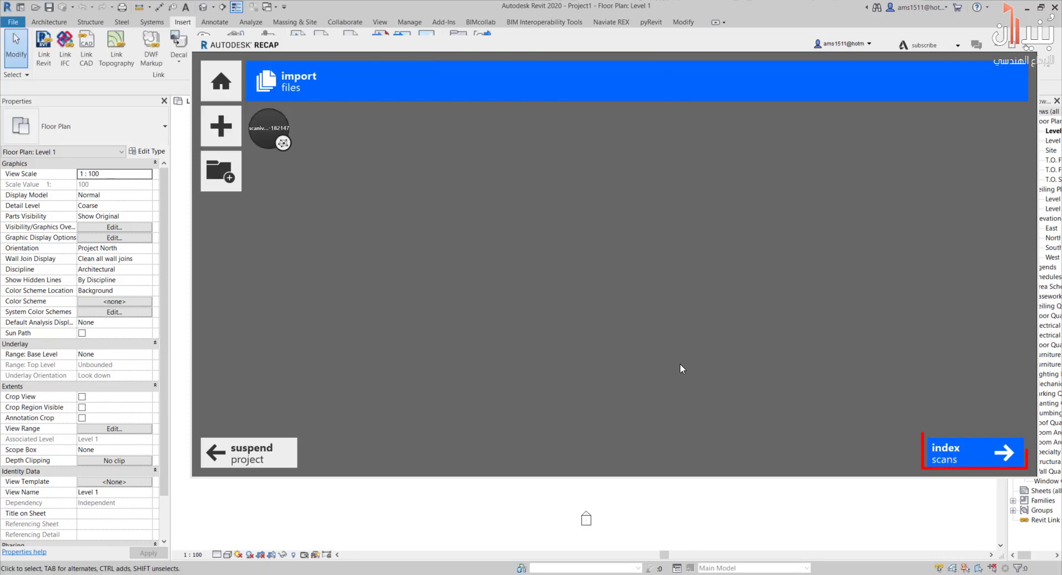
{"action": "left_click", "coordinate": [976, 458]}
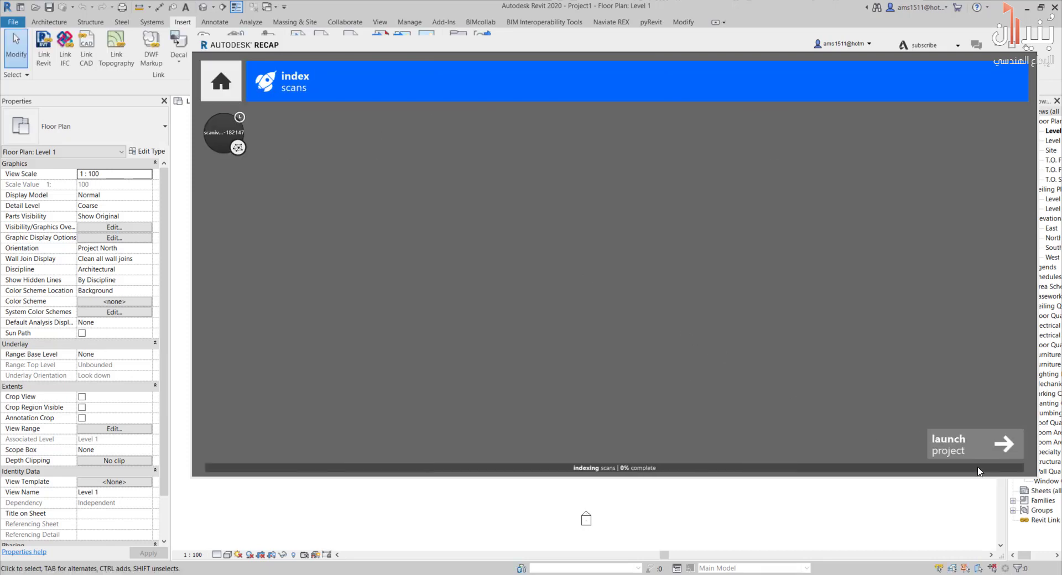
{"action": "left_click", "coordinate": [973, 449]}
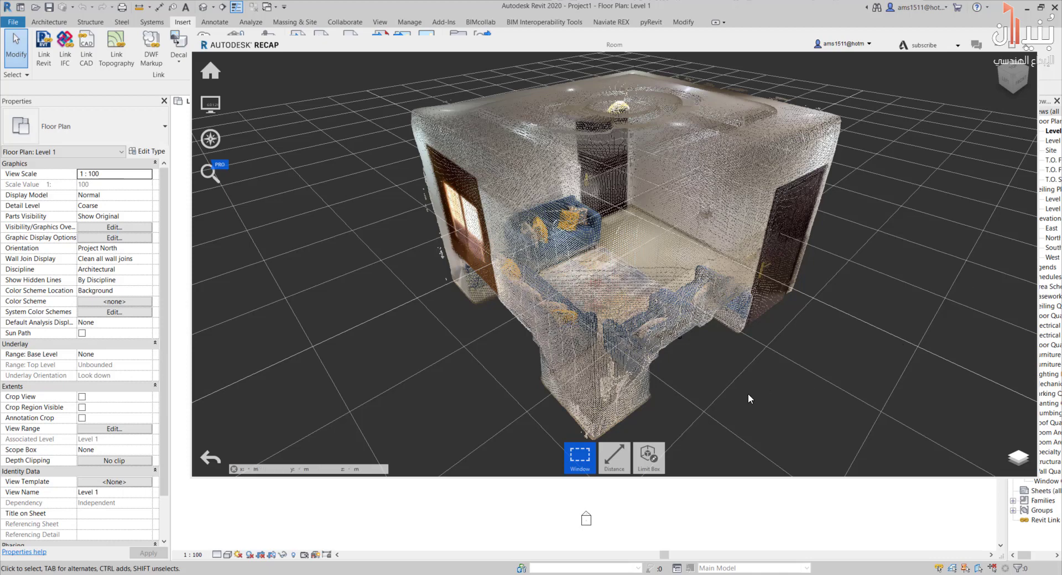
Resize the limit box's side face to crop the room scan, removing the ceiling
{"action": "left_click_drag", "start_coordinate": [748, 393], "coordinate": [737, 375]}
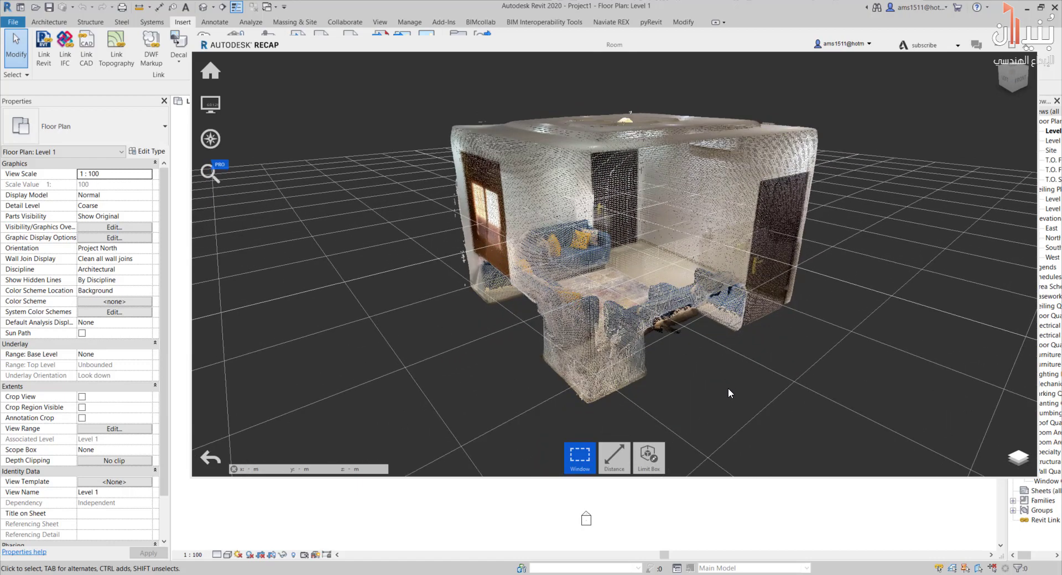
{"action": "mouse_move", "coordinate": [648, 456]}
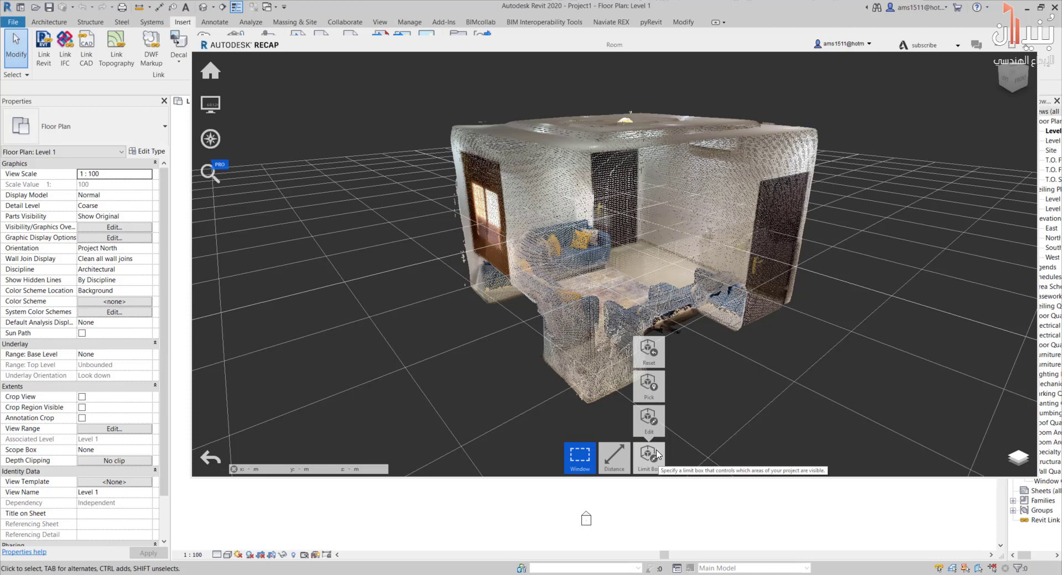
{"action": "left_click", "coordinate": [656, 453]}
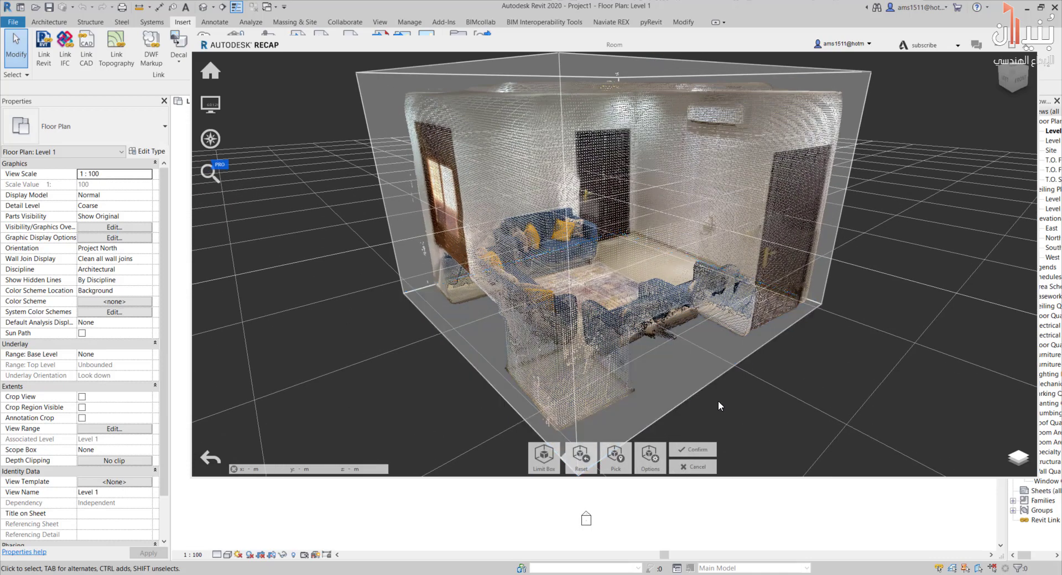
{"action": "left_click", "coordinate": [620, 196]}
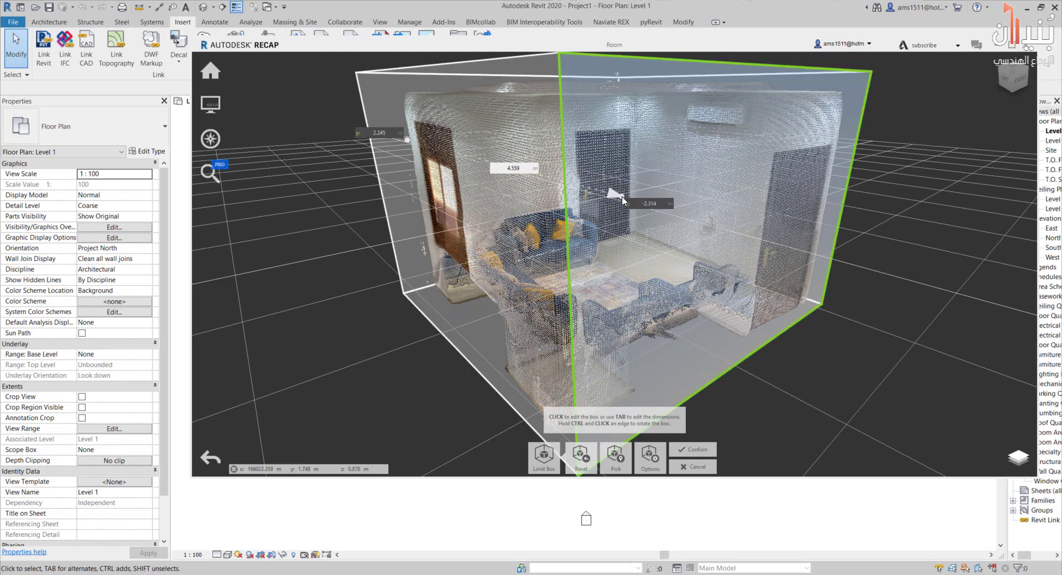
{"action": "mouse_move", "coordinate": [621, 199]}
{"action": "left_mouse_down"}
{"action": "mouse_move", "coordinate": [707, 224]}
{"action": "mouse_move", "coordinate": [544, 180]}
{"action": "mouse_move", "coordinate": [624, 202]}
{"action": "left_mouse_up"}
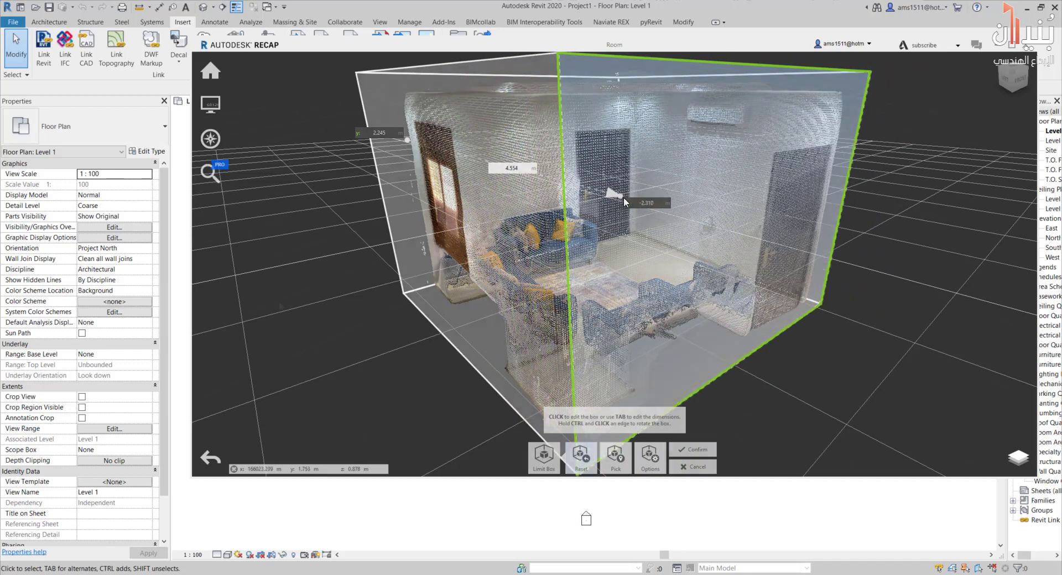
{"action": "left_click", "coordinate": [692, 449]}
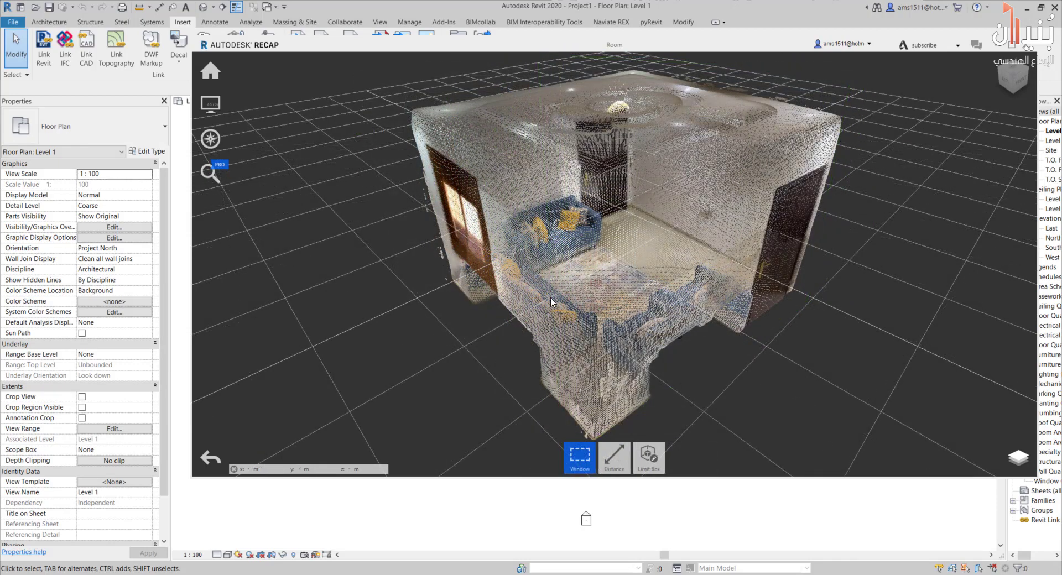
{"action": "mouse_move", "coordinate": [551, 302]}
{"action": "left_mouse_down"}
{"action": "mouse_move", "coordinate": [624, 391]}
{"action": "mouse_move", "coordinate": [642, 386]}
{"action": "mouse_move", "coordinate": [642, 422]}
{"action": "mouse_move", "coordinate": [642, 393]}
{"action": "mouse_move", "coordinate": [659, 396]}
{"action": "mouse_move", "coordinate": [642, 390]}
{"action": "left_mouse_up"}
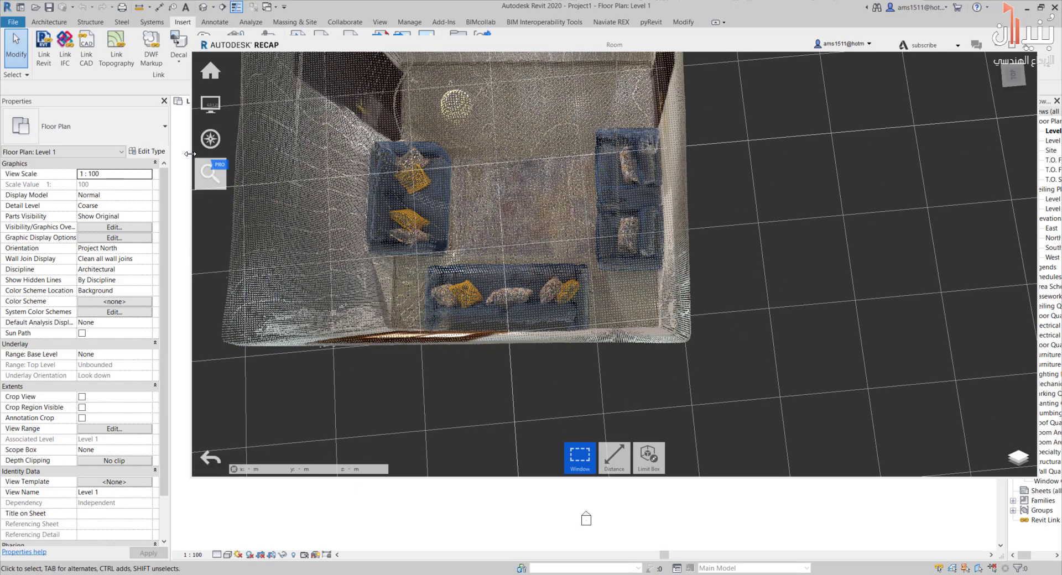
Start Update Origin from the Display options and place a provisional origin point in the room
{"action": "left_click", "coordinate": [237, 111]}
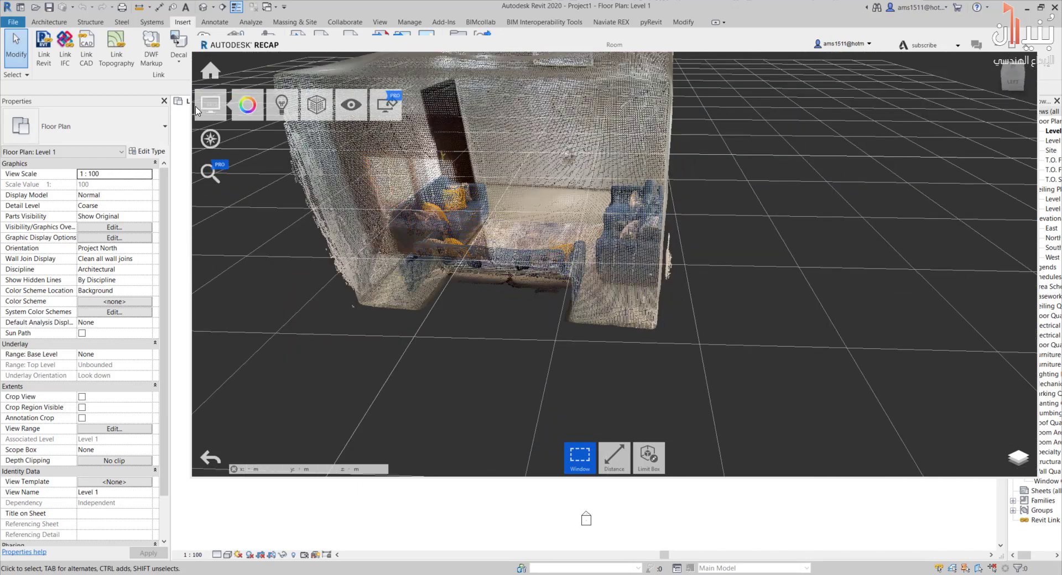
{"action": "mouse_move", "coordinate": [315, 104]}
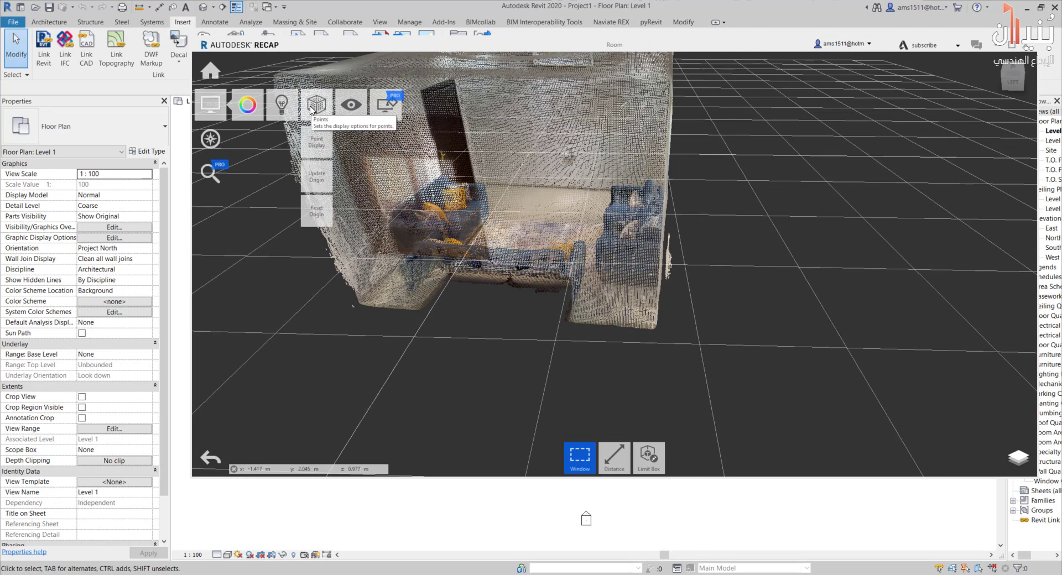
{"action": "left_click", "coordinate": [317, 177]}
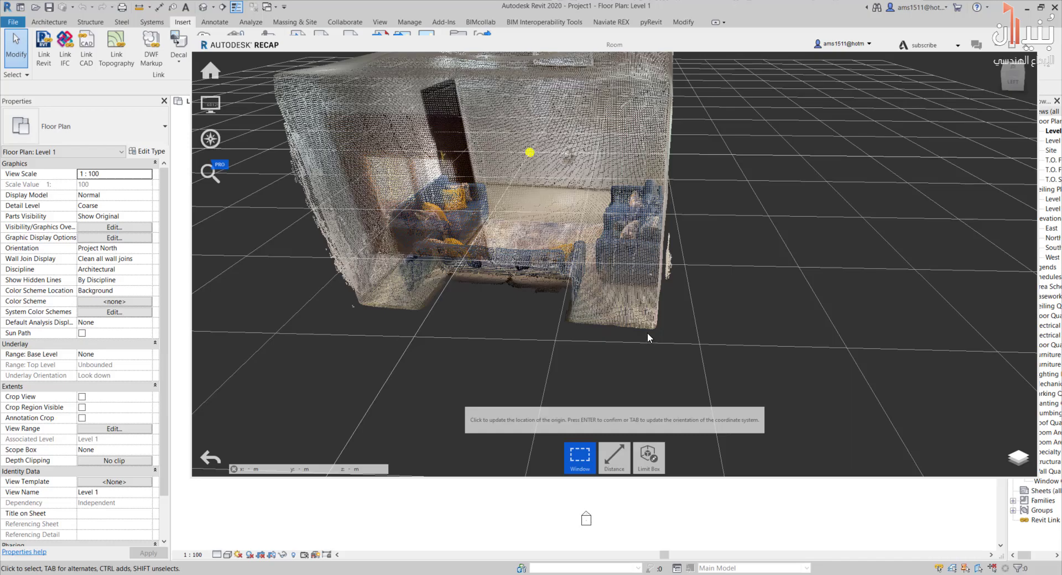
{"action": "mouse_move", "coordinate": [643, 344]}
{"action": "left_mouse_down"}
{"action": "mouse_move", "coordinate": [668, 380]}
{"action": "mouse_move", "coordinate": [669, 356]}
{"action": "left_mouse_up"}
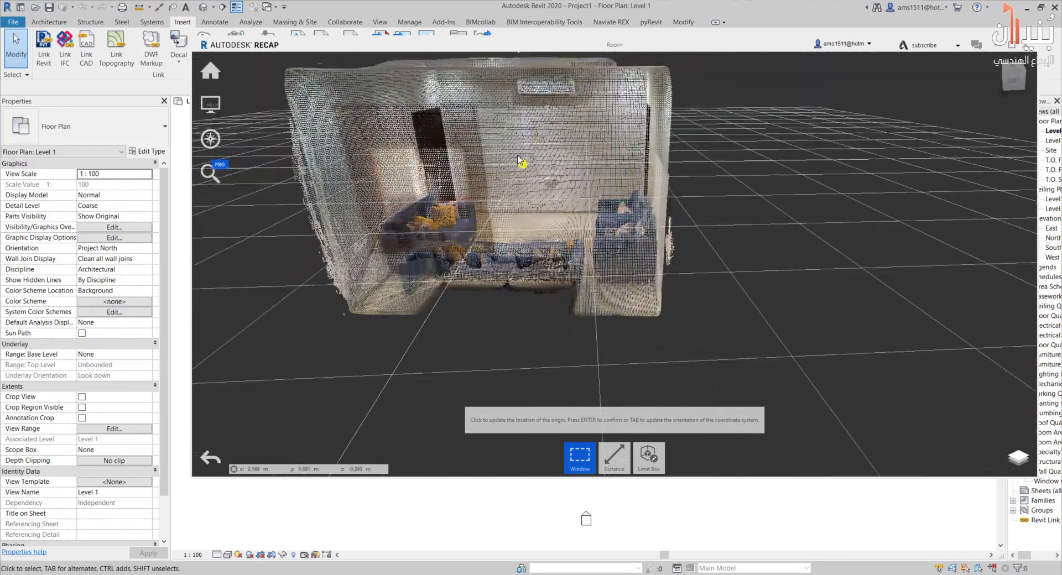
{"action": "left_click", "coordinate": [521, 163]}
Zoom and orbit in close to the room's floor corner where the origin sits
{"action": "scroll", "coordinate": [657, 315], "scroll_direction": "up", "scroll_amount": 5}
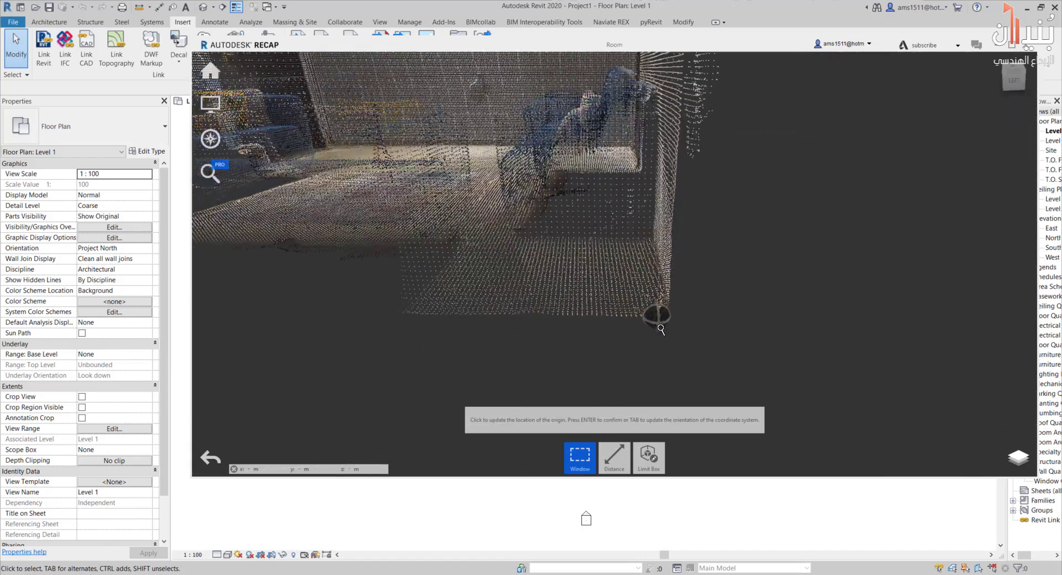
{"action": "scroll", "coordinate": [681, 313], "scroll_direction": "up", "scroll_amount": 2}
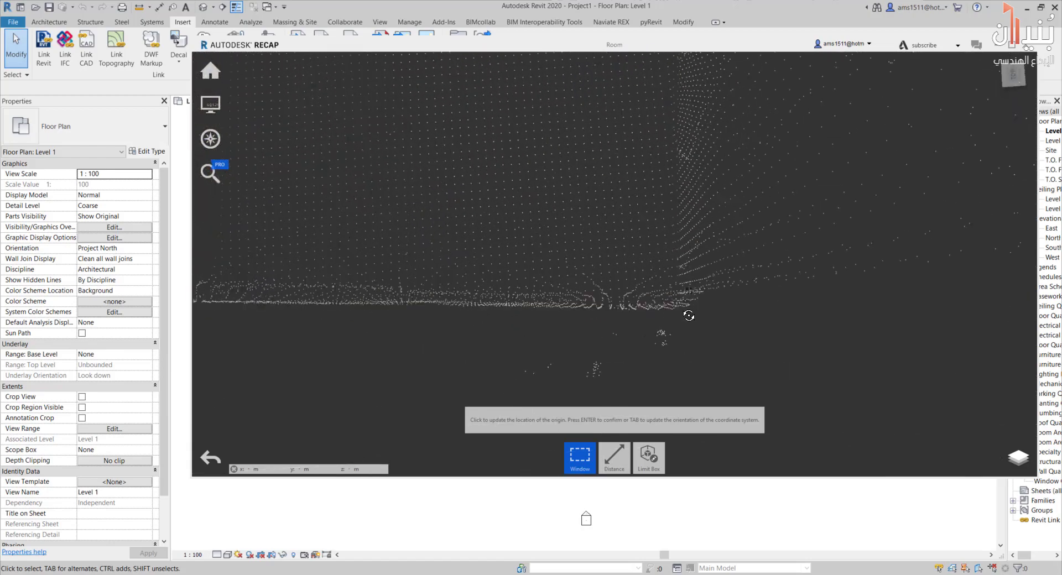
{"action": "scroll", "coordinate": [677, 312], "scroll_direction": "up", "scroll_amount": 3}
{"action": "mouse_move", "coordinate": [677, 312]}
{"action": "left_mouse_down"}
{"action": "mouse_move", "coordinate": [658, 332]}
{"action": "mouse_move", "coordinate": [687, 329]}
{"action": "mouse_move", "coordinate": [693, 307]}
{"action": "left_mouse_up"}
{"action": "scroll", "coordinate": [689, 309], "scroll_direction": "up", "scroll_amount": 2}
{"action": "scroll", "coordinate": [686, 306], "scroll_direction": "up", "scroll_amount": 2}
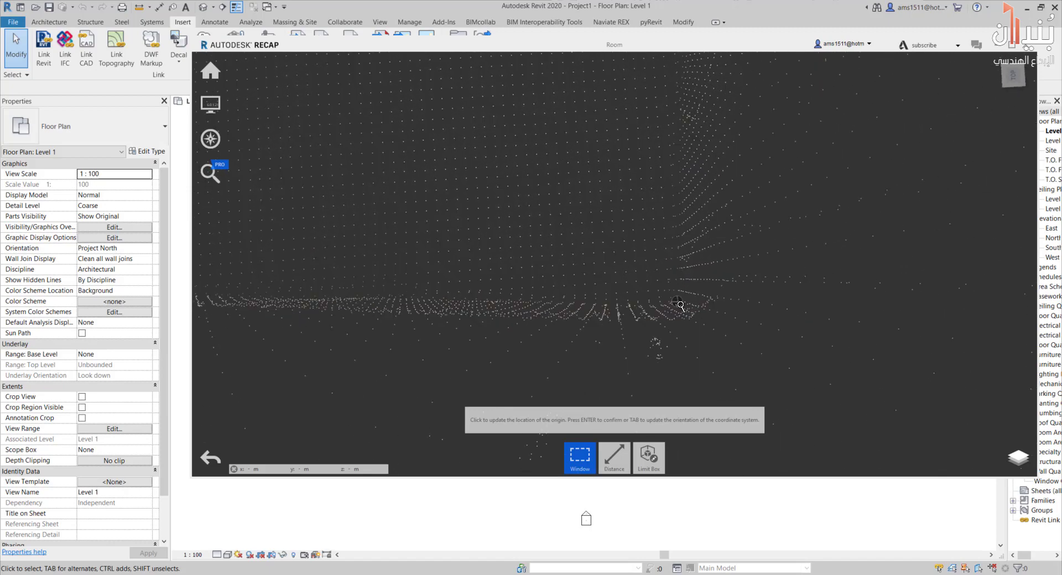
{"action": "left_click_drag", "start_coordinate": [632, 294], "coordinate": [628, 297]}
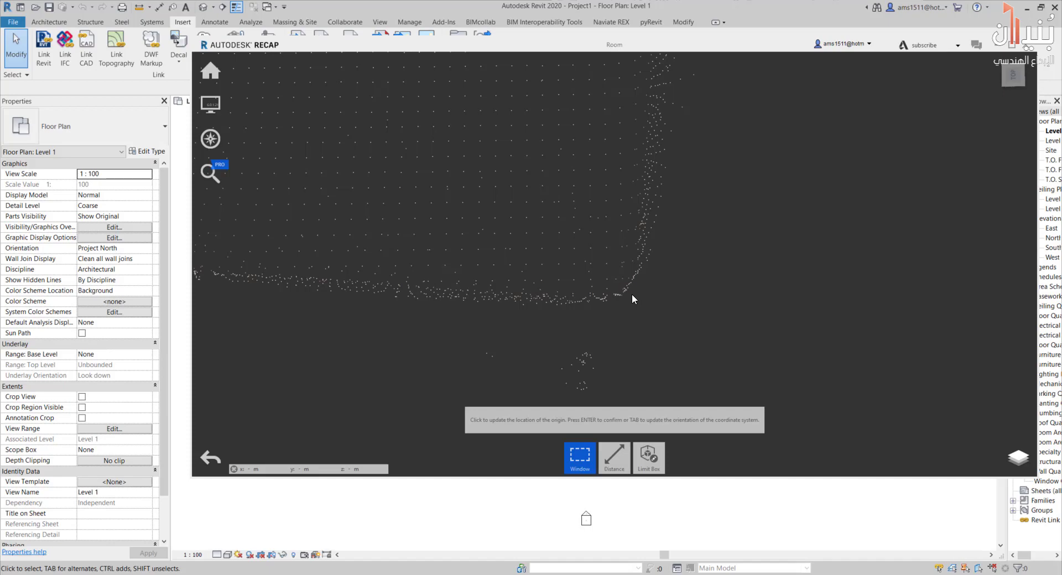
{"action": "mouse_move", "coordinate": [620, 359]}
{"action": "left_mouse_down"}
{"action": "mouse_move", "coordinate": [647, 260]}
{"action": "mouse_move", "coordinate": [639, 332]}
{"action": "mouse_move", "coordinate": [640, 296]}
{"action": "mouse_move", "coordinate": [624, 312]}
{"action": "left_mouse_up"}
{"action": "mouse_move", "coordinate": [611, 352]}
{"action": "left_mouse_down"}
{"action": "mouse_move", "coordinate": [619, 324]}
{"action": "mouse_move", "coordinate": [611, 358]}
{"action": "mouse_move", "coordinate": [637, 362]}
{"action": "mouse_move", "coordinate": [668, 277]}
{"action": "mouse_move", "coordinate": [673, 315]}
{"action": "mouse_move", "coordinate": [651, 308]}
{"action": "mouse_move", "coordinate": [659, 293]}
{"action": "mouse_move", "coordinate": [656, 317]}
{"action": "mouse_move", "coordinate": [656, 287]}
{"action": "mouse_move", "coordinate": [677, 272]}
{"action": "mouse_move", "coordinate": [678, 313]}
{"action": "left_mouse_up"}
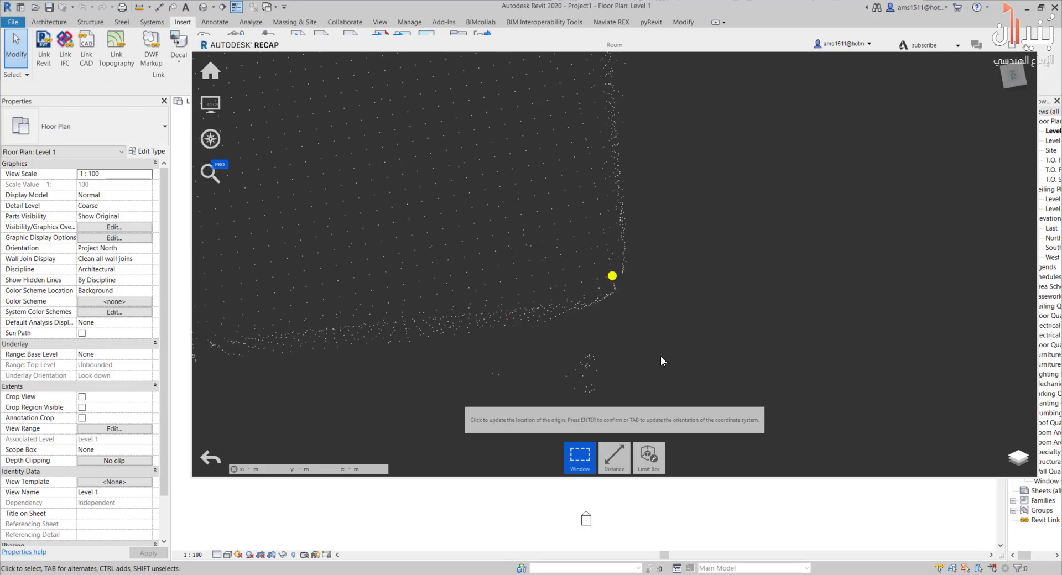
Confirm the origin at the floor corner and set the scan's vertical Z-axis
{"action": "key", "text": "Return"}
{"action": "mouse_move", "coordinate": [655, 342]}
{"action": "left_mouse_down"}
{"action": "mouse_move", "coordinate": [690, 235]}
{"action": "mouse_move", "coordinate": [654, 228]}
{"action": "mouse_move", "coordinate": [600, 246]}
{"action": "mouse_move", "coordinate": [593, 335]}
{"action": "left_mouse_up"}
{"action": "left_click_drag", "start_coordinate": [597, 344], "coordinate": [683, 290]}
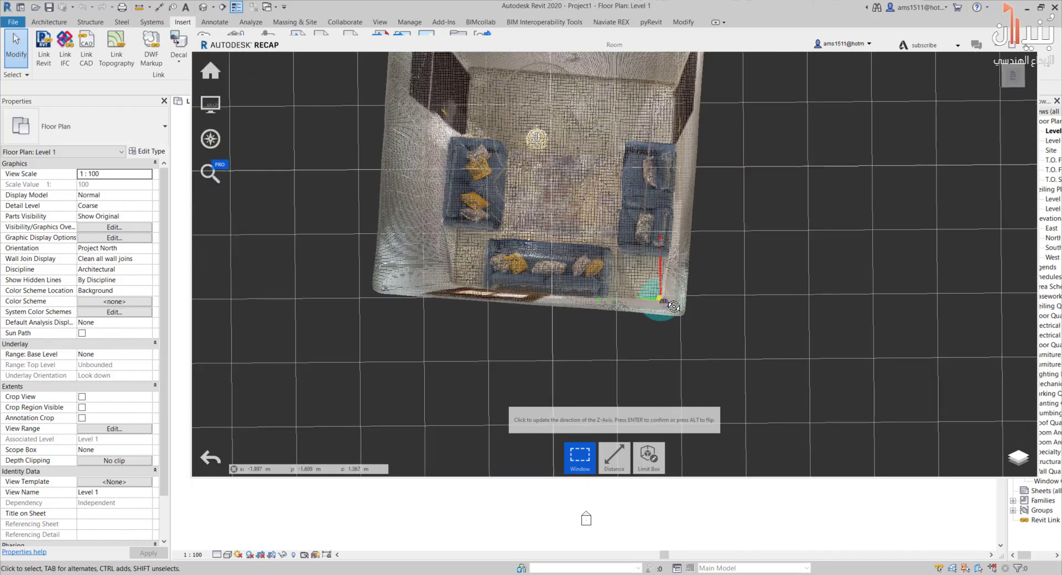
{"action": "scroll", "coordinate": [660, 304], "scroll_direction": "up", "scroll_amount": 3}
{"action": "left_click_drag", "start_coordinate": [660, 308], "coordinate": [670, 306]}
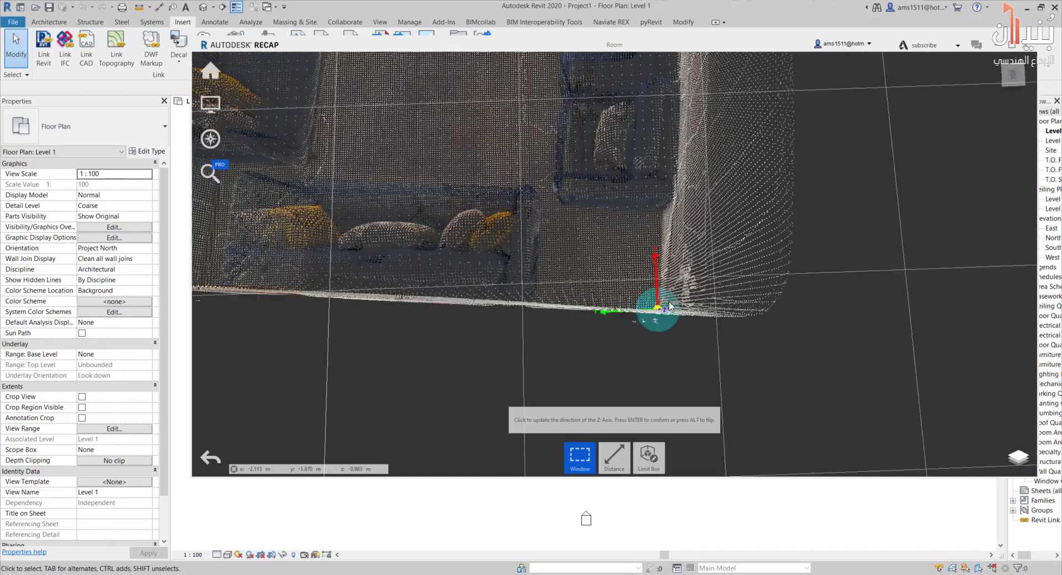
{"action": "scroll", "coordinate": [724, 310], "scroll_direction": "up", "scroll_amount": 2}
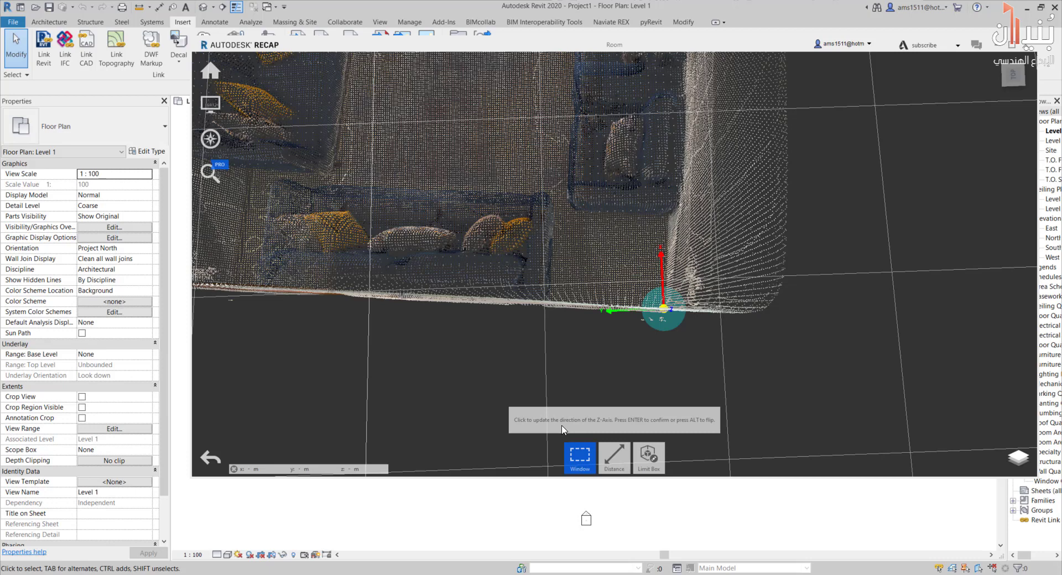
{"action": "key", "text": "Return"}
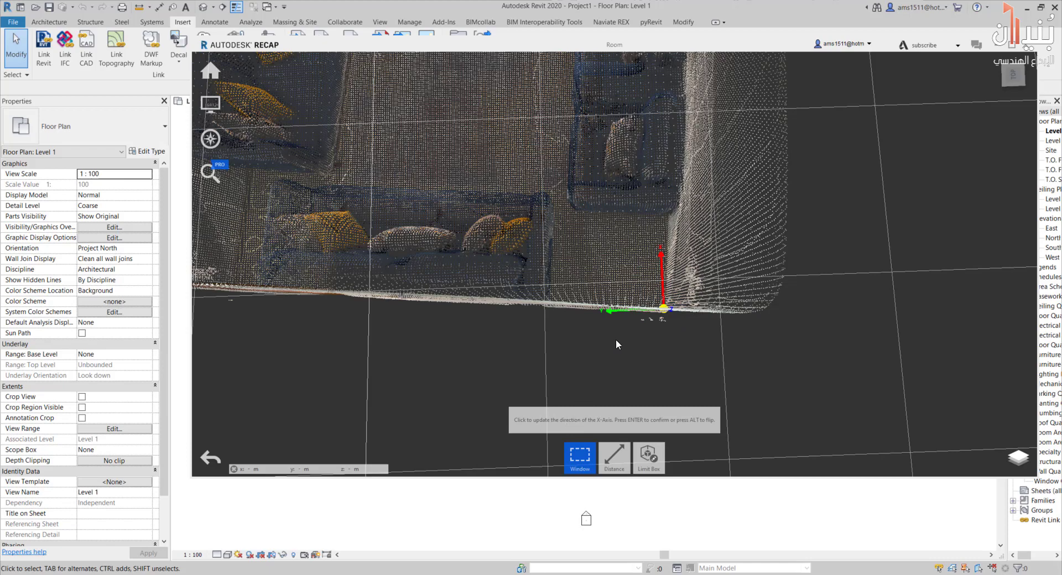
Confirm the X-axis along the floor edge and review the reoriented room
{"action": "scroll", "coordinate": [615, 312], "scroll_direction": "up", "scroll_amount": 2}
{"action": "scroll", "coordinate": [610, 315], "scroll_direction": "up", "scroll_amount": 2}
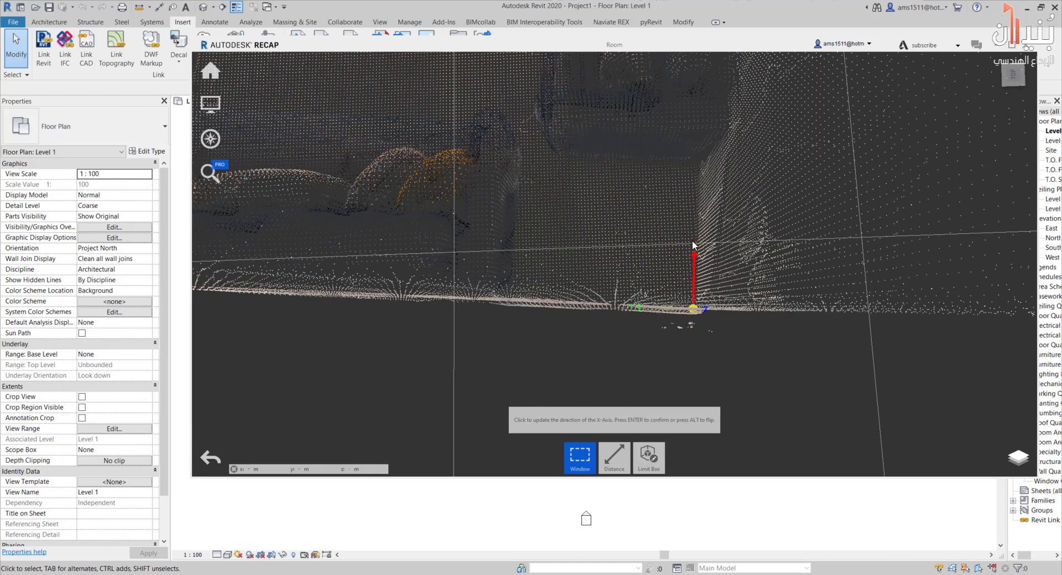
{"action": "key", "text": "Return"}
{"action": "mouse_move", "coordinate": [743, 423]}
{"action": "left_mouse_down"}
{"action": "mouse_move", "coordinate": [765, 430]}
{"action": "mouse_move", "coordinate": [767, 347]}
{"action": "mouse_move", "coordinate": [711, 330]}
{"action": "left_mouse_up"}
{"action": "left_click_drag", "start_coordinate": [696, 369], "coordinate": [733, 313]}
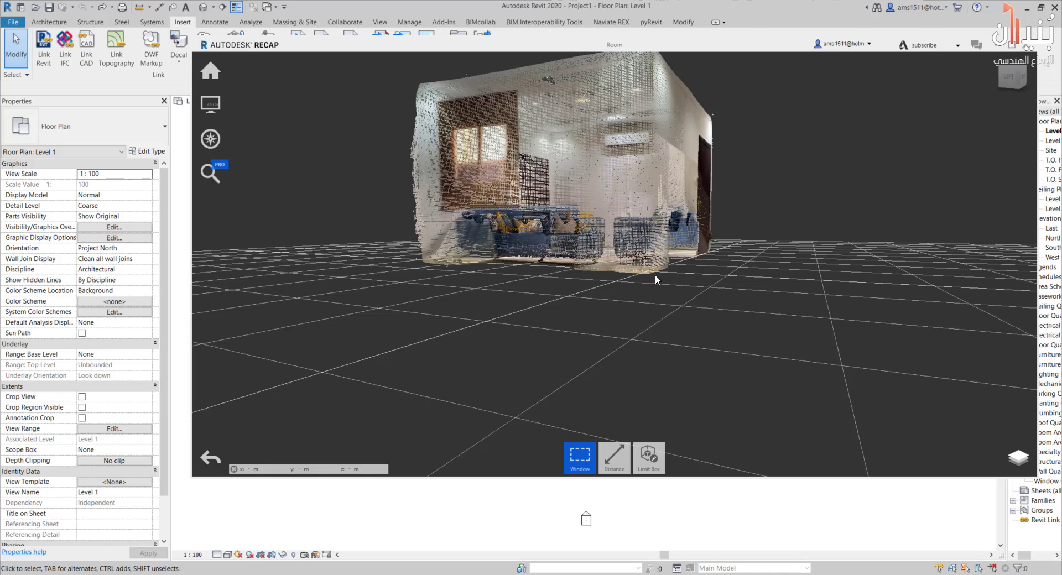
Close ReCap, link Room.rcp into the Revit project and show it in the default 3D view
{"action": "left_click_drag", "start_coordinate": [654, 275], "coordinate": [324, 131]}
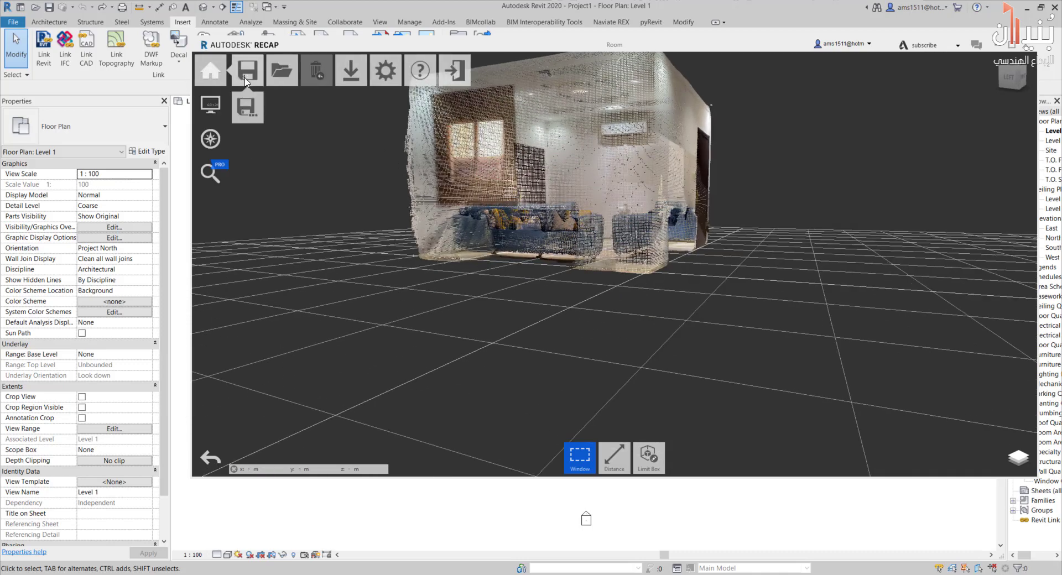
{"action": "left_click", "coordinate": [246, 82]}
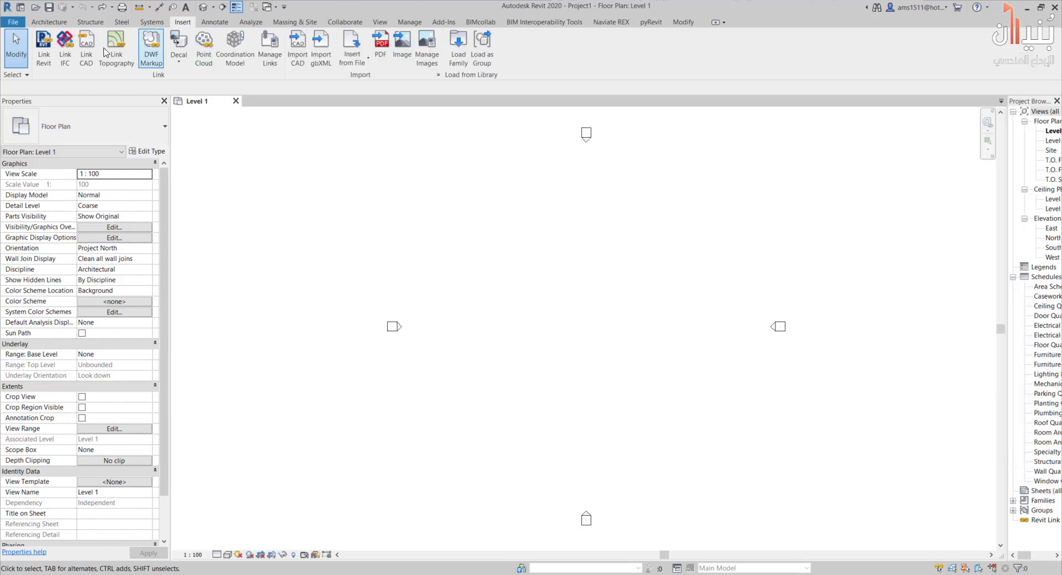
{"action": "left_click", "coordinate": [203, 47]}
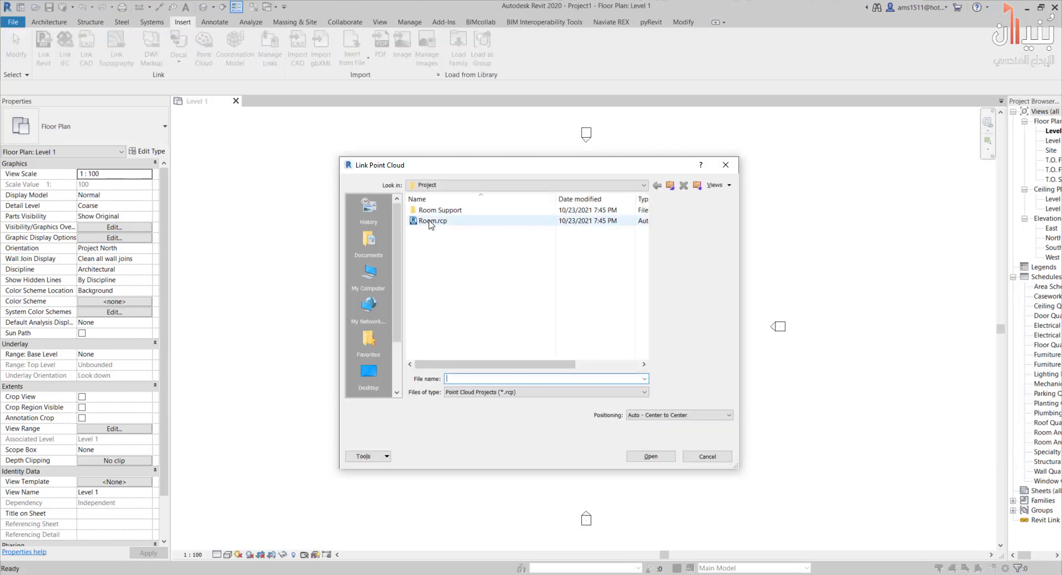
{"action": "left_click", "coordinate": [429, 220]}
{"action": "left_click", "coordinate": [647, 457]}
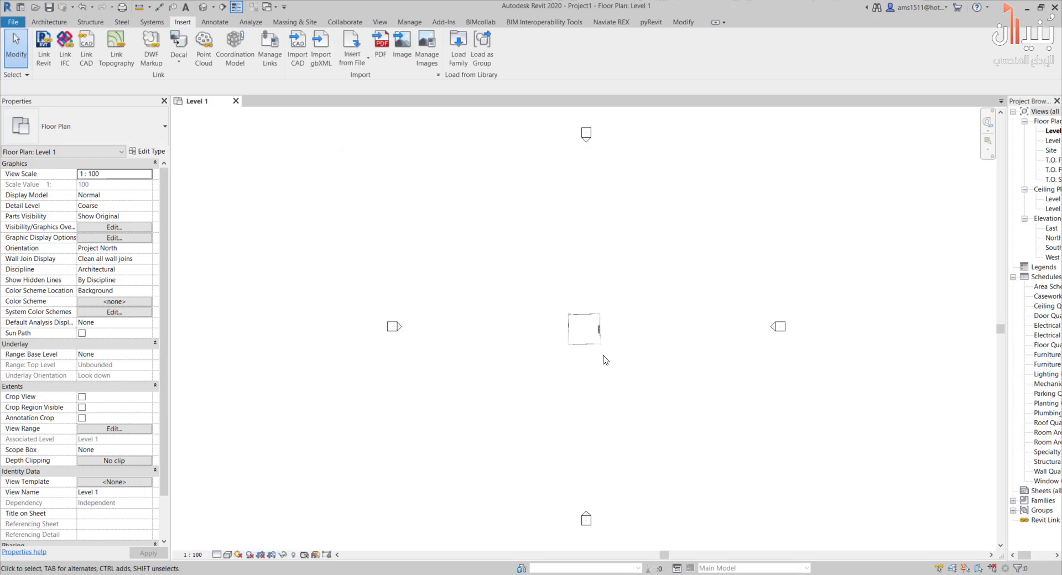
{"action": "scroll", "coordinate": [549, 340], "scroll_direction": "up", "scroll_amount": 2}
{"action": "scroll", "coordinate": [542, 396], "scroll_direction": "up", "scroll_amount": 1}
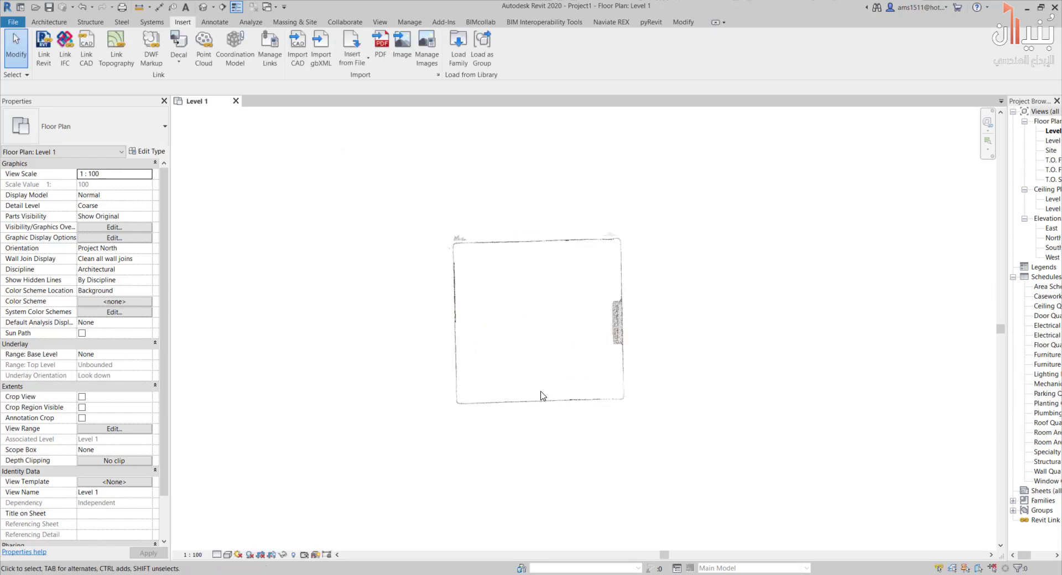
{"action": "left_click", "coordinate": [202, 8]}
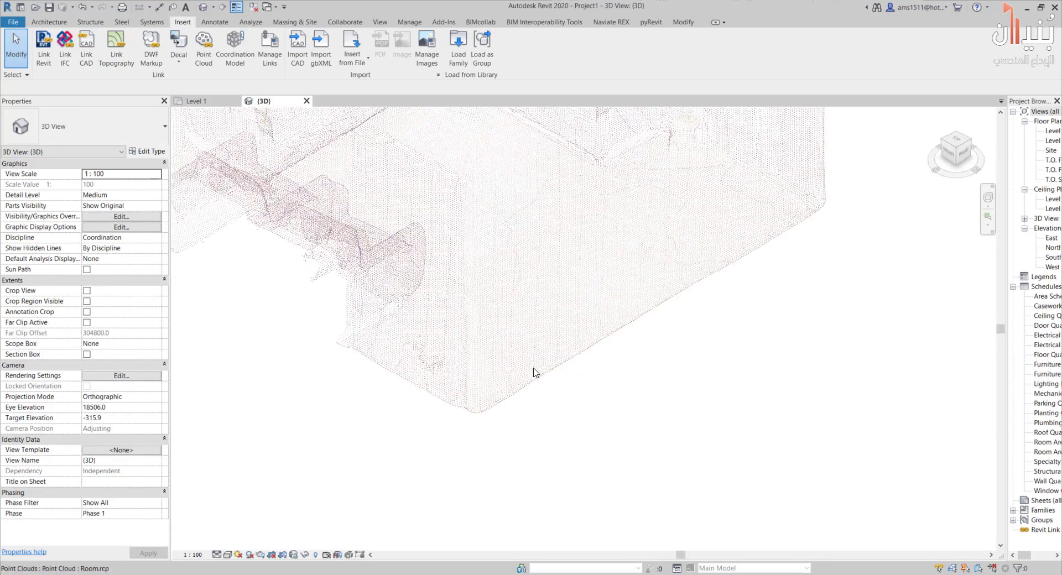
In the Level 1 plan, draw a wall along the room's bottom edge
{"action": "middle_click_drag", "start_coordinate": [533, 372], "coordinate": [214, 119], "text": "shift"}
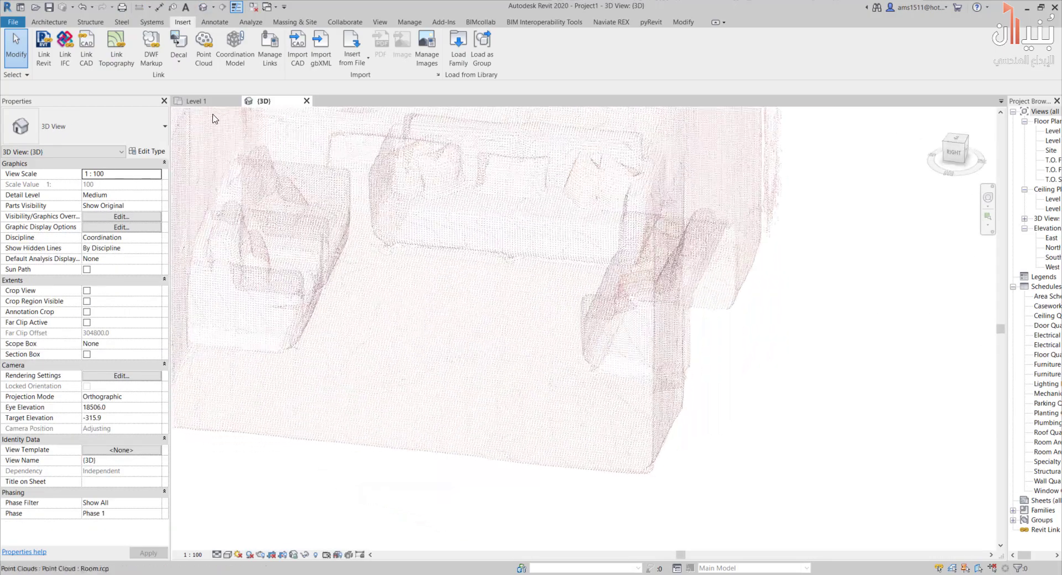
{"action": "left_click", "coordinate": [221, 101]}
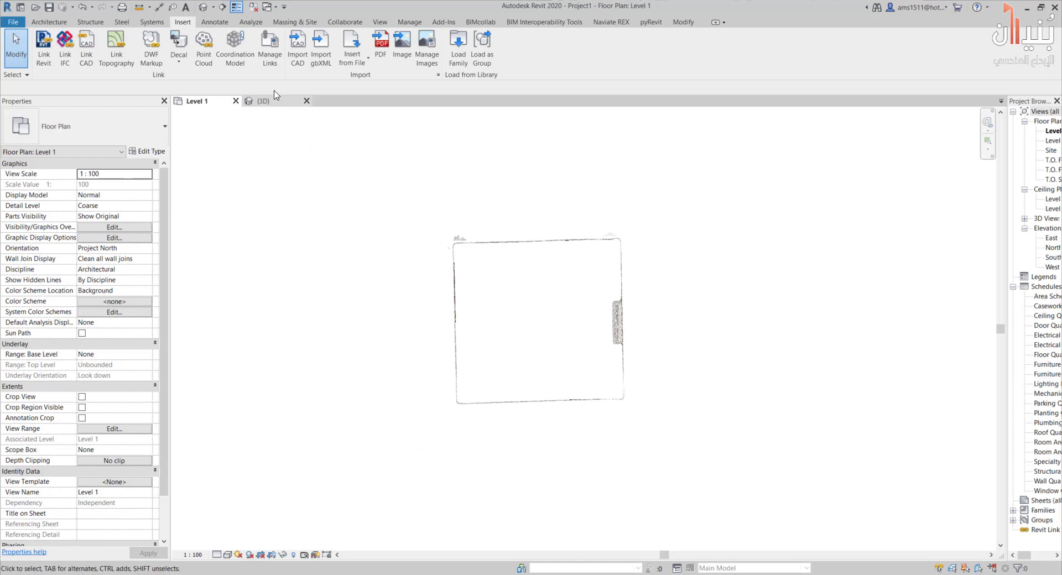
{"action": "scroll", "coordinate": [458, 277], "scroll_direction": "down", "scroll_amount": 2}
{"action": "left_click", "coordinate": [480, 256]}
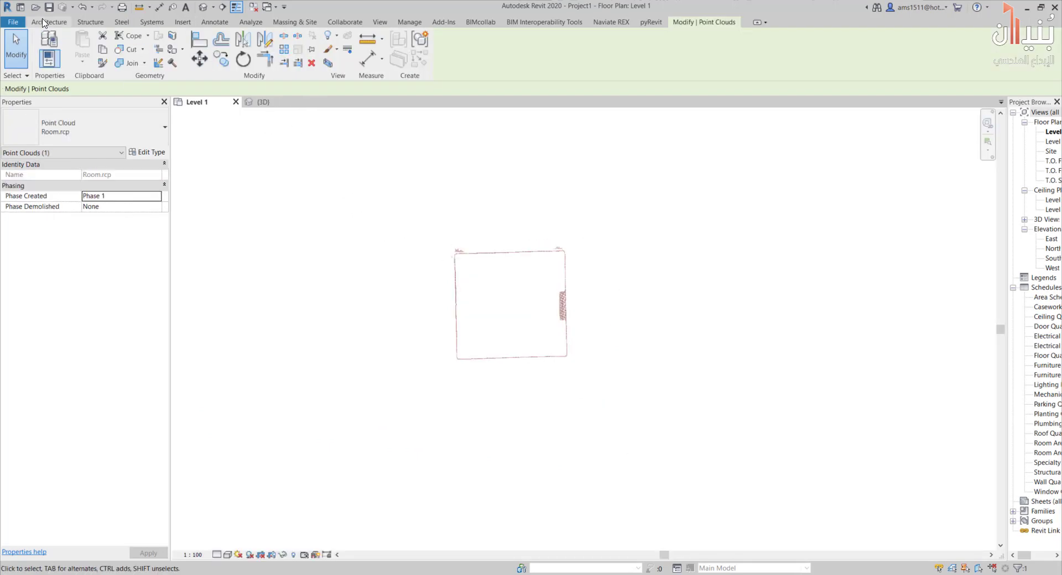
{"action": "left_click", "coordinate": [49, 23]}
{"action": "left_click", "coordinate": [43, 45]}
{"action": "left_click", "coordinate": [453, 366]}
{"action": "left_click", "coordinate": [550, 366]}
{"action": "scroll", "coordinate": [395, 356], "scroll_direction": "up", "scroll_amount": 2}
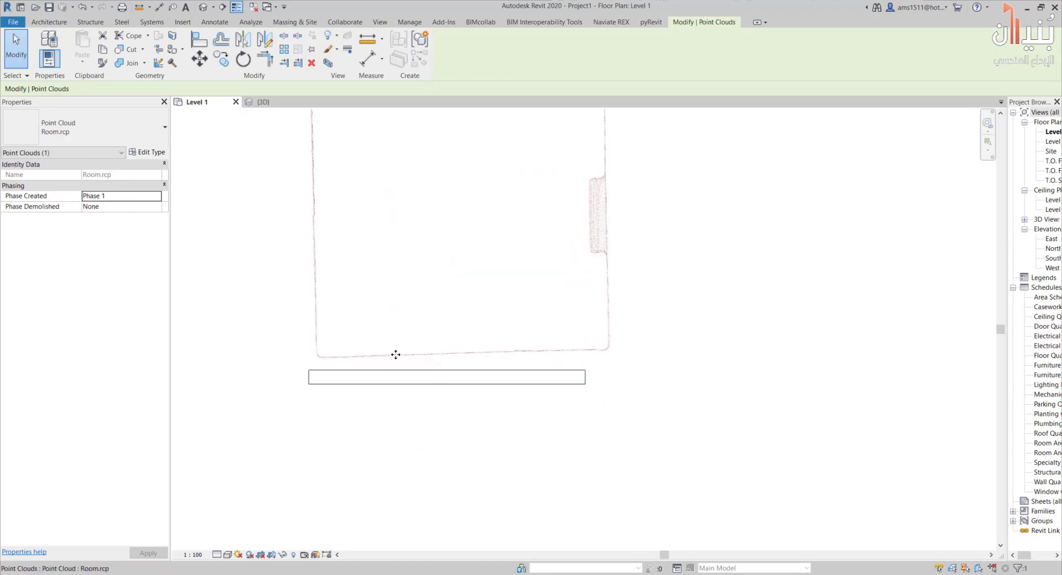
Rotate the point cloud with RO so its bottom edge runs parallel to the wall
{"action": "key", "text": "Escape"}
{"action": "key", "text": "Escape"}
{"action": "left_click", "coordinate": [431, 350]}
{"action": "key", "text": "r"}
{"action": "key", "text": "o"}
{"action": "left_click_drag", "start_coordinate": [492, 206], "coordinate": [356, 350]}
{"action": "left_click", "coordinate": [569, 355]}
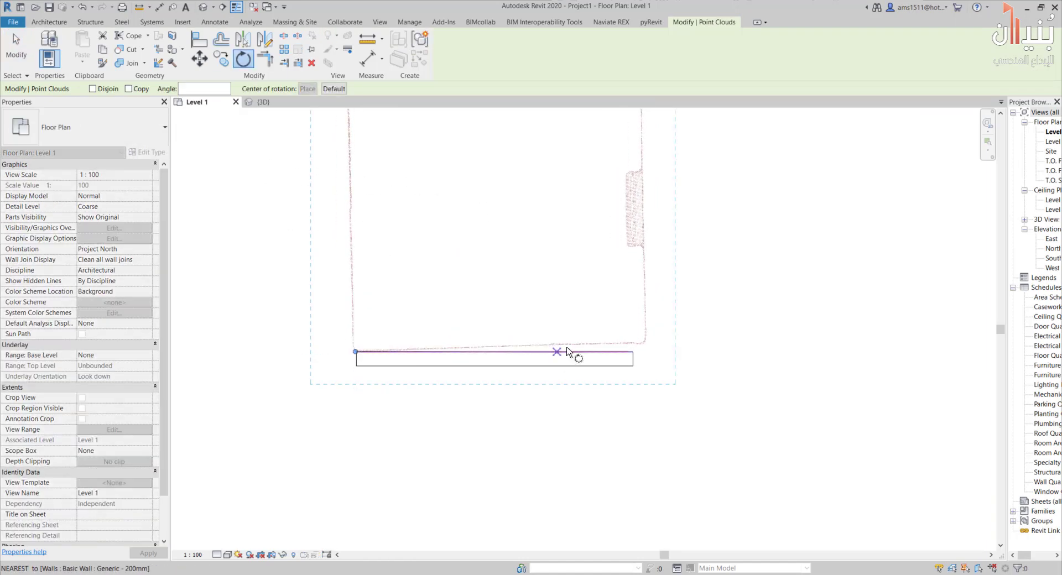
{"action": "left_click", "coordinate": [552, 369]}
{"action": "scroll", "coordinate": [566, 386], "scroll_direction": "down", "scroll_amount": 2}
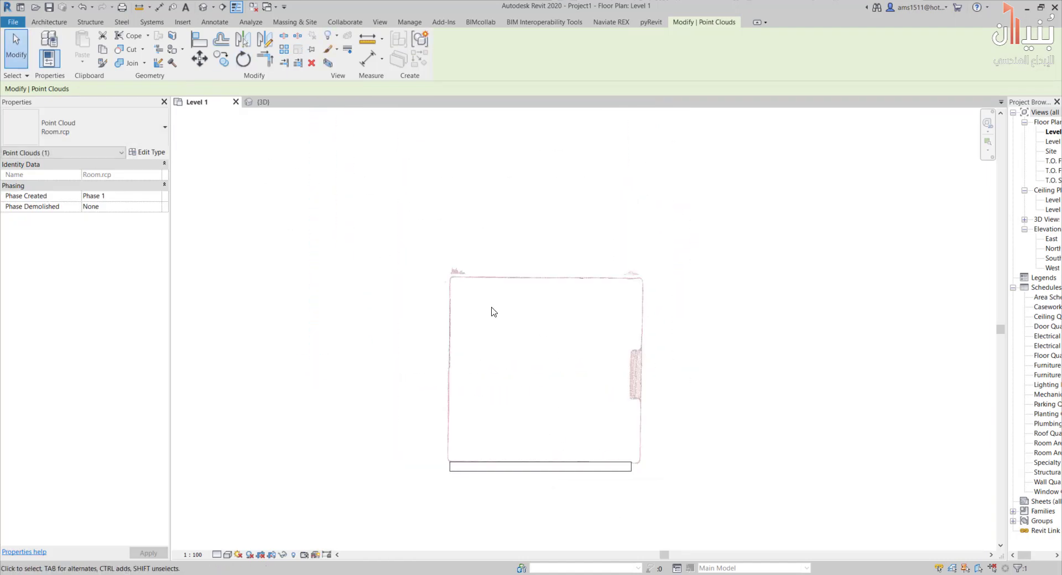
Draw a section line across the room and open the Section 1 view
{"action": "left_click", "coordinate": [222, 6]}
{"action": "left_click", "coordinate": [379, 377]}
{"action": "left_click", "coordinate": [760, 377]}
{"action": "double_click", "coordinate": [391, 370]}
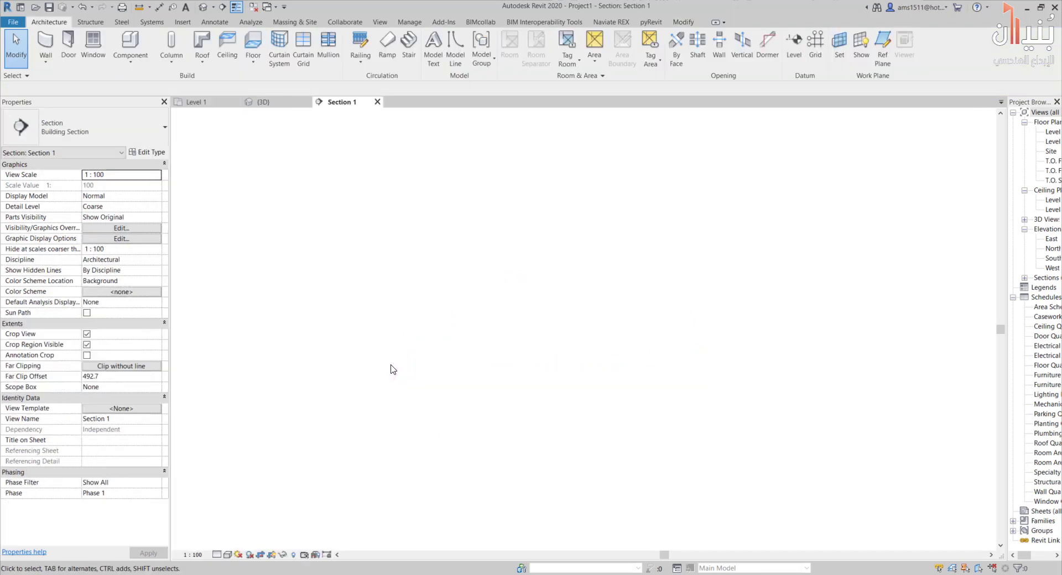
Rotate the point cloud in Section 1 so the floor is level
{"action": "left_click", "coordinate": [497, 408]}
{"action": "key", "text": "r"}
{"action": "key", "text": "o"}
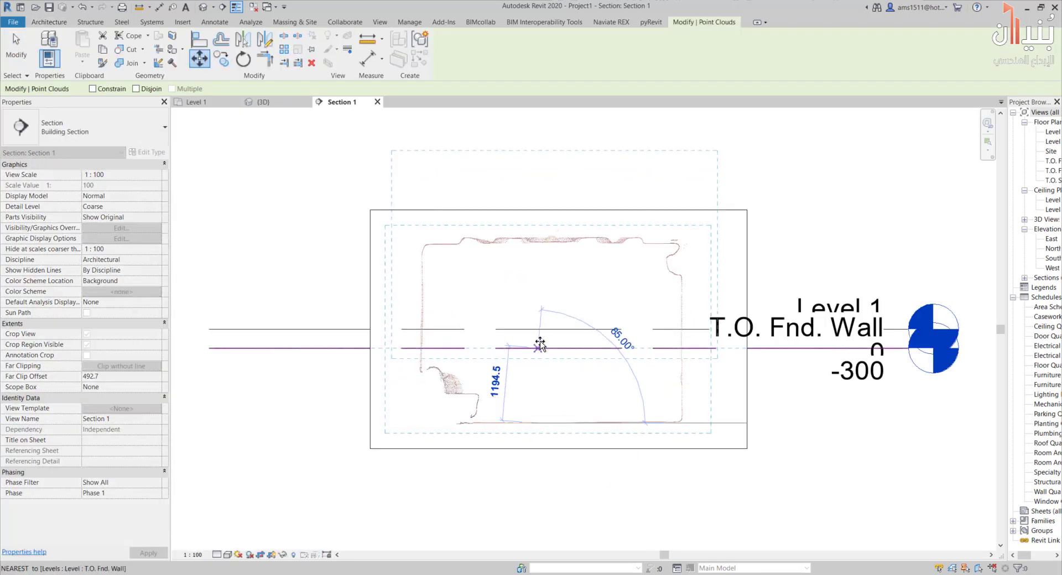
{"action": "left_click", "coordinate": [540, 344]}
{"action": "middle_click_drag", "start_coordinate": [530, 372], "coordinate": [351, 474]}
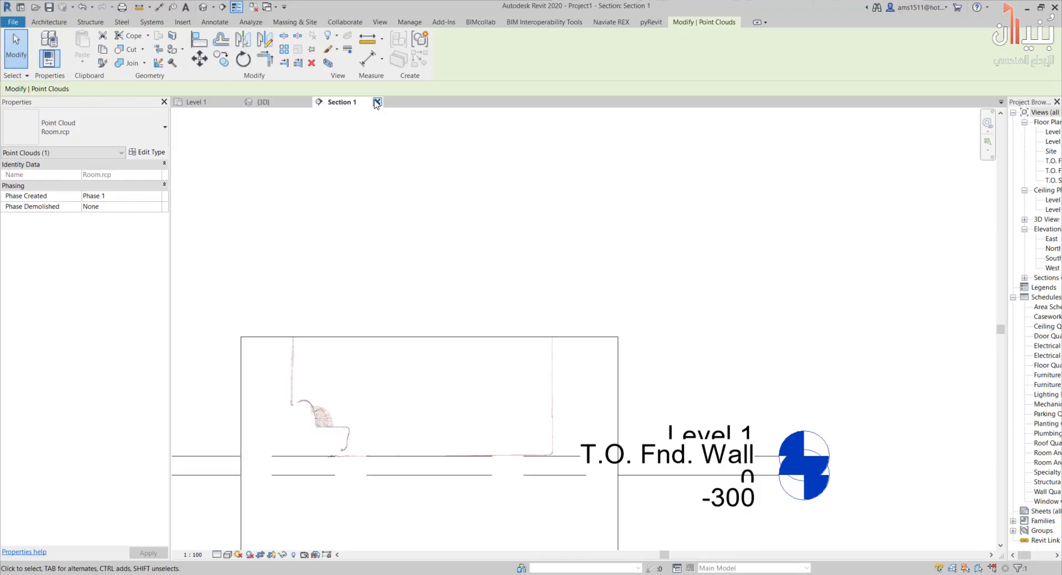
{"action": "left_click", "coordinate": [376, 102]}
Extend the section's far clip depth to 2620.5 so the sofas appear in Section 1
{"action": "left_click", "coordinate": [618, 389]}
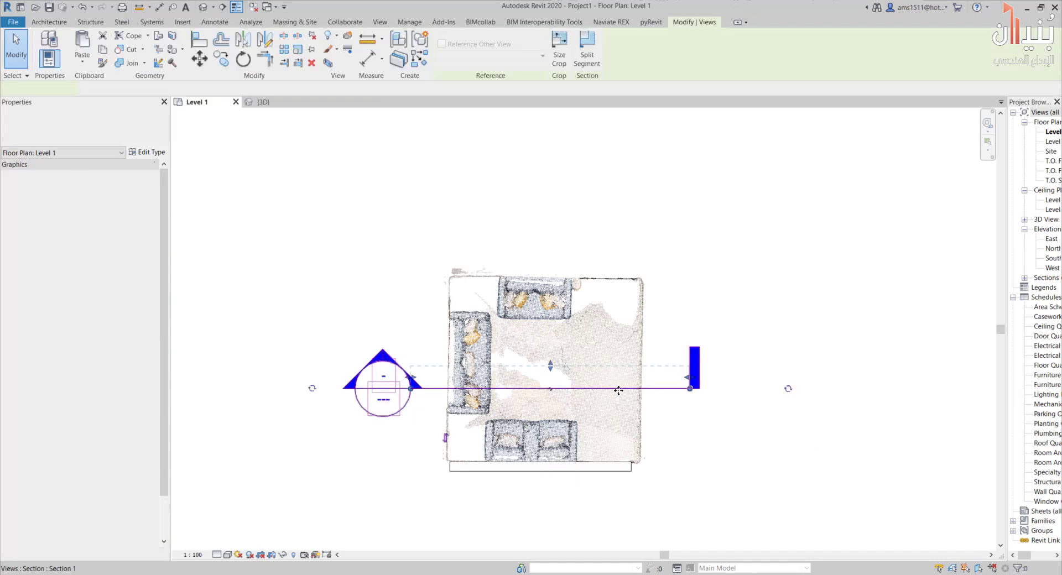
{"action": "left_click_drag", "start_coordinate": [550, 365], "coordinate": [550, 267]}
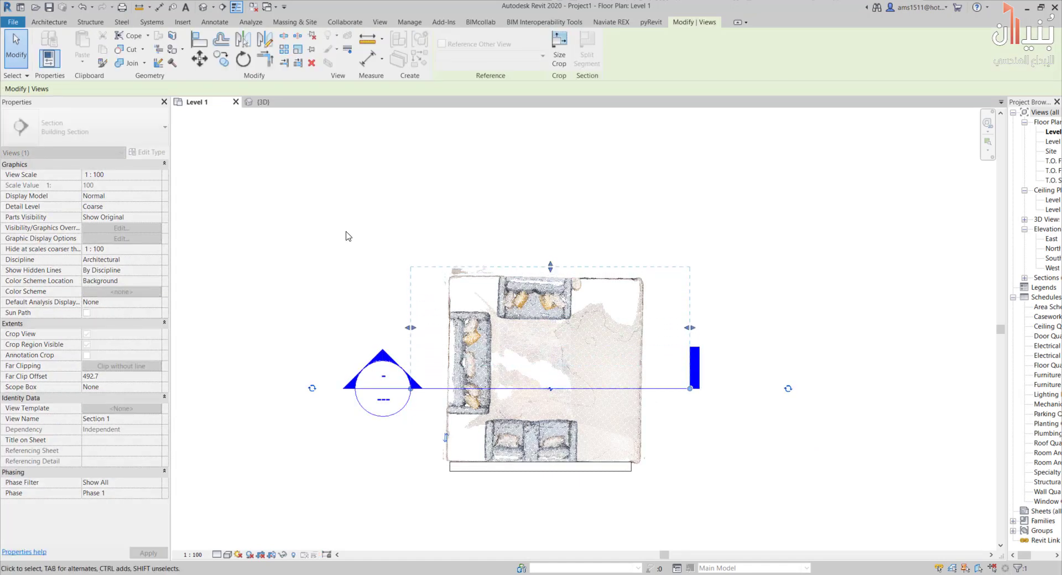
{"action": "left_click", "coordinate": [376, 318]}
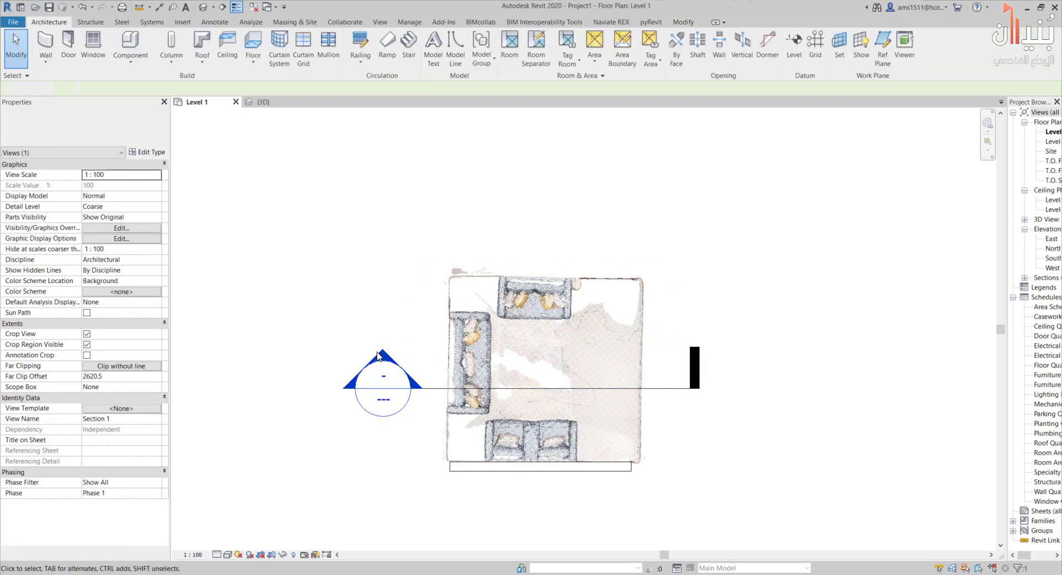
{"action": "double_click", "coordinate": [378, 356]}
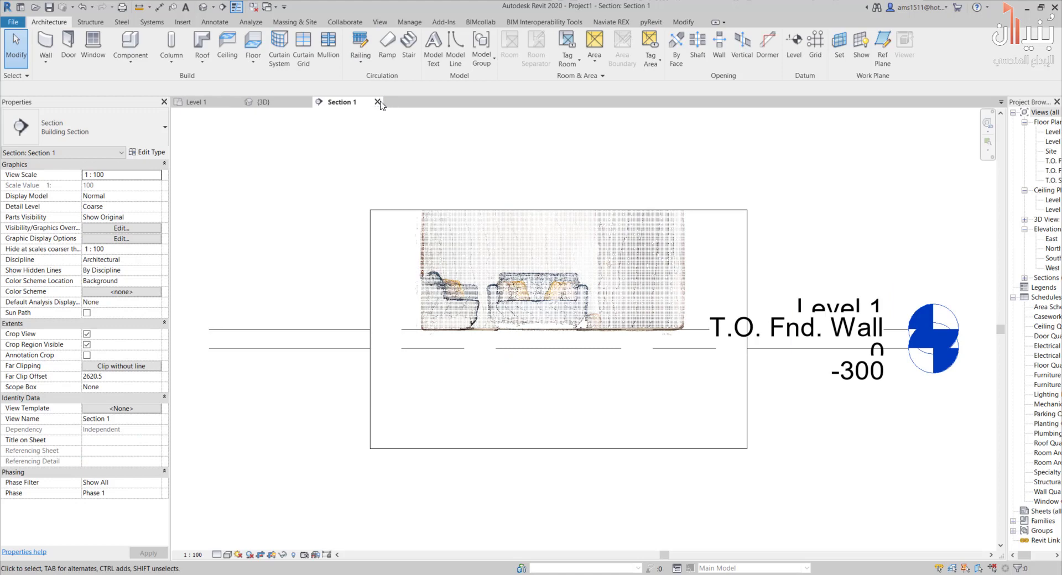
{"action": "left_click", "coordinate": [379, 103]}
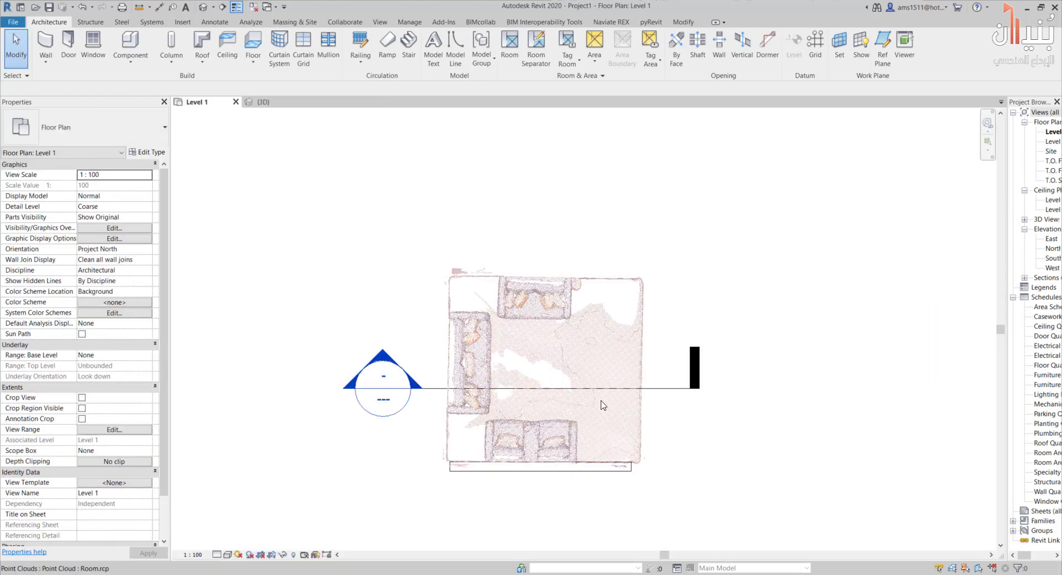
Open the default 3D view and zoom in on the leveled room point cloud and sofas
{"action": "left_click", "coordinate": [202, 7]}
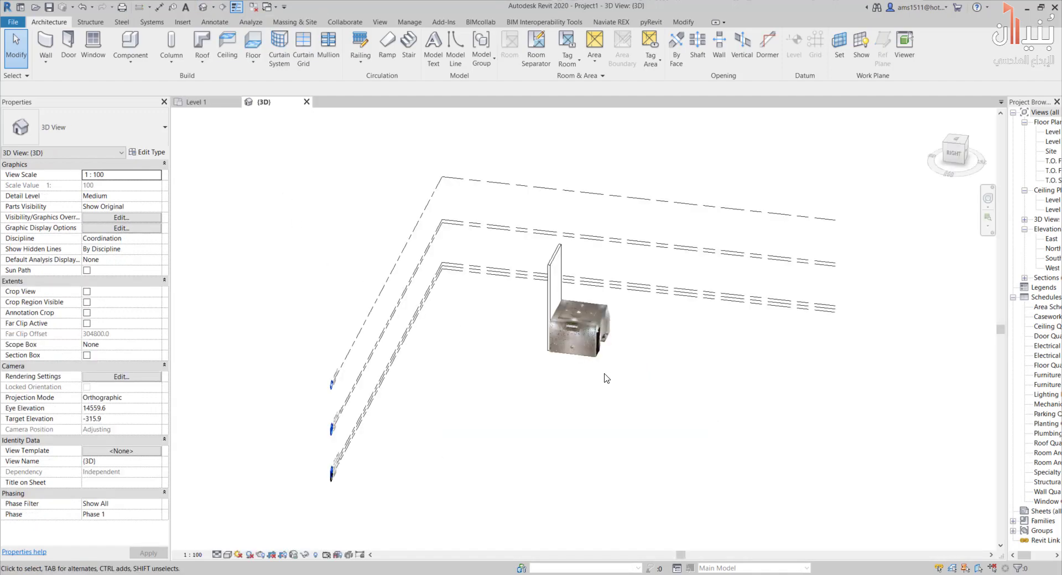
{"action": "scroll", "coordinate": [609, 376], "scroll_direction": "up", "scroll_amount": 2}
{"action": "scroll", "coordinate": [626, 358], "scroll_direction": "up", "scroll_amount": 2}
{"action": "scroll", "coordinate": [596, 303], "scroll_direction": "up", "scroll_amount": 2}
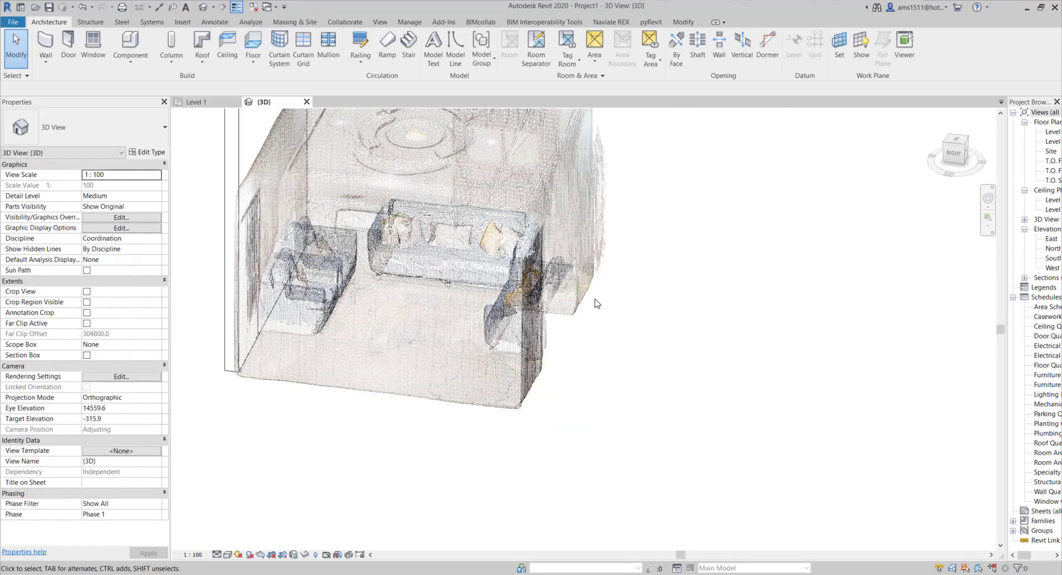
{"action": "scroll", "coordinate": [632, 374], "scroll_direction": "up", "scroll_amount": 2}
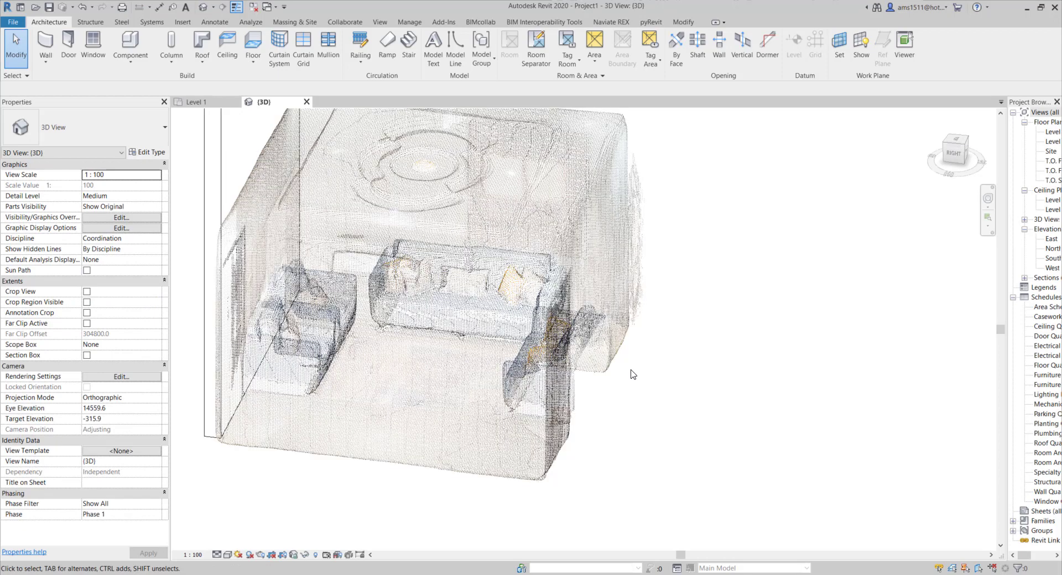